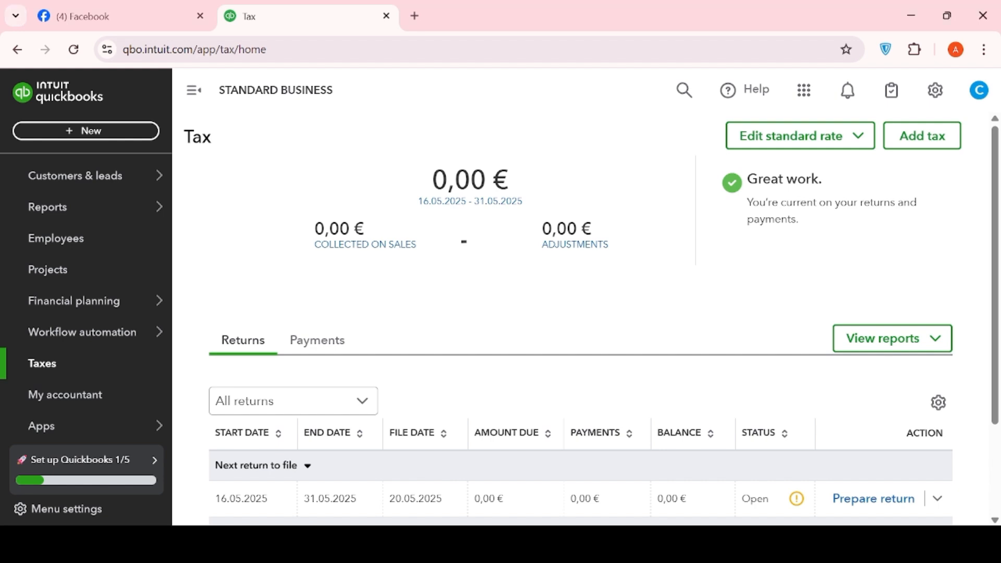
Start a new customer invoice
click(102, 134)
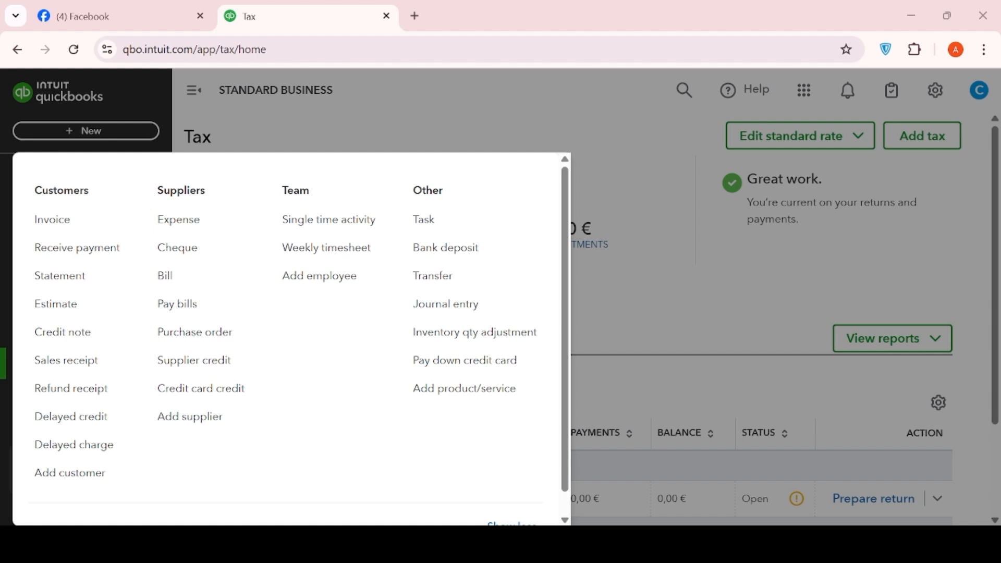
click(513, 508)
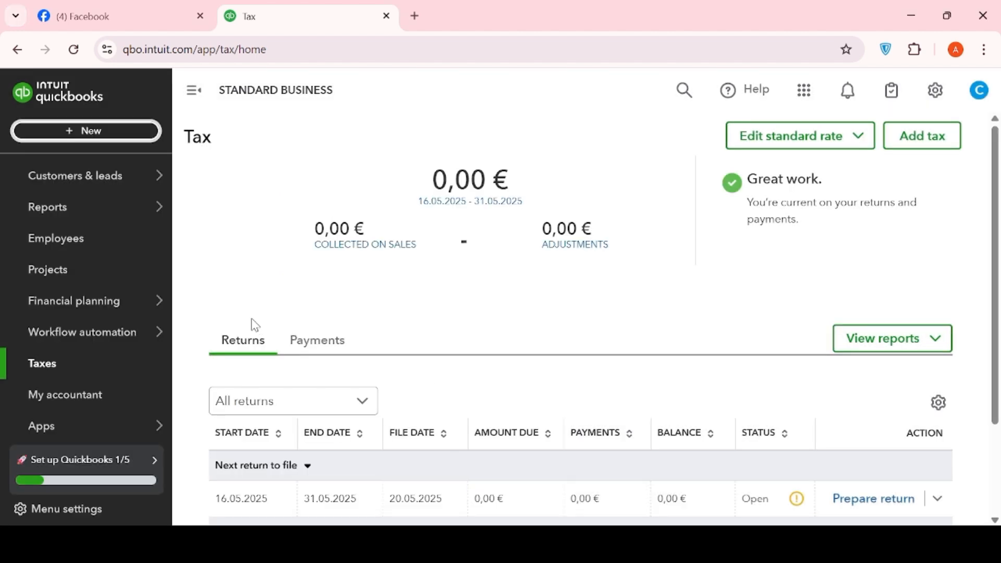
click(77, 137)
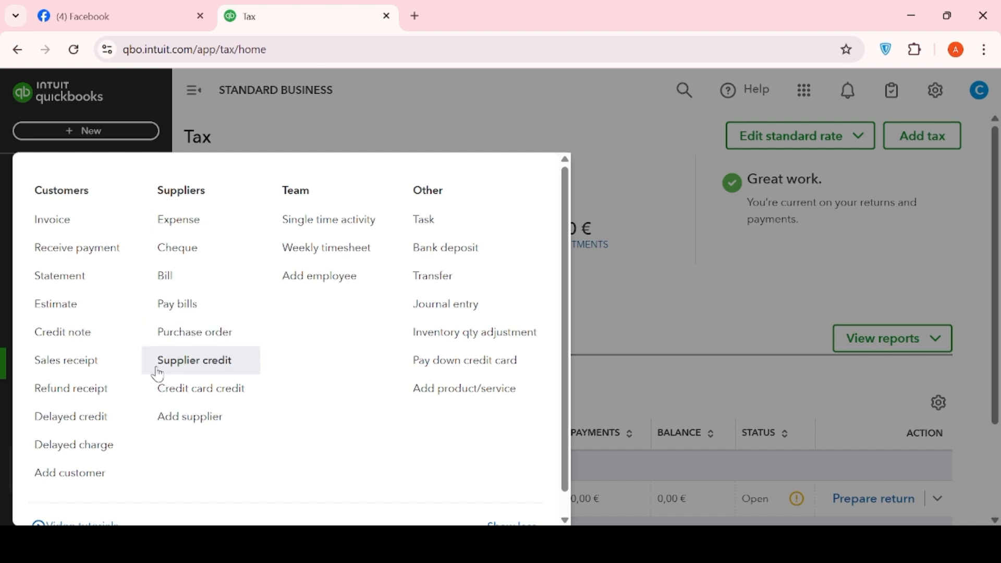
click(52, 225)
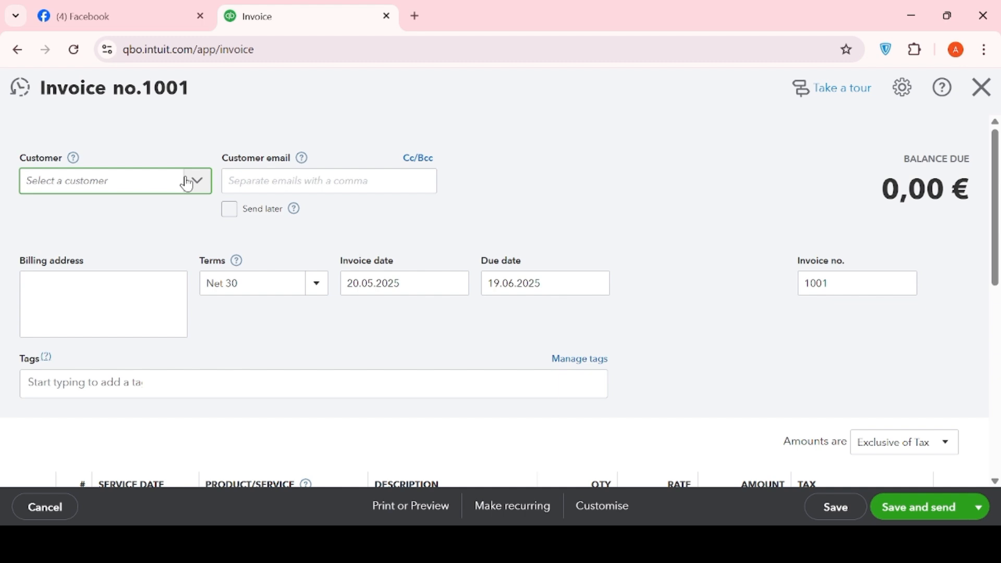
Add a new customer to the invoice, enter the buyer's name as the customer display name without the leading colon, and save the record
click(196, 184)
click(109, 221)
click(191, 186)
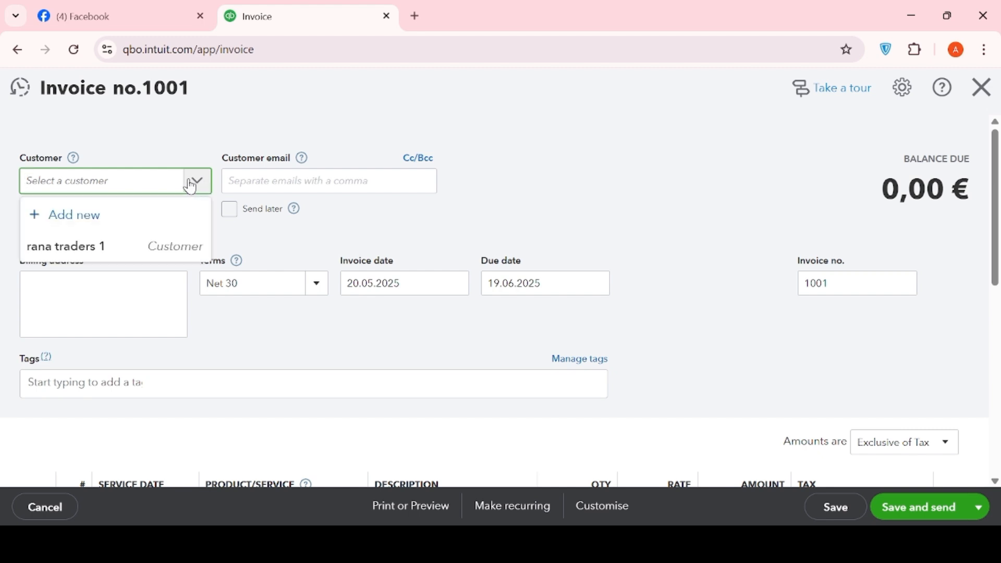
click(95, 225)
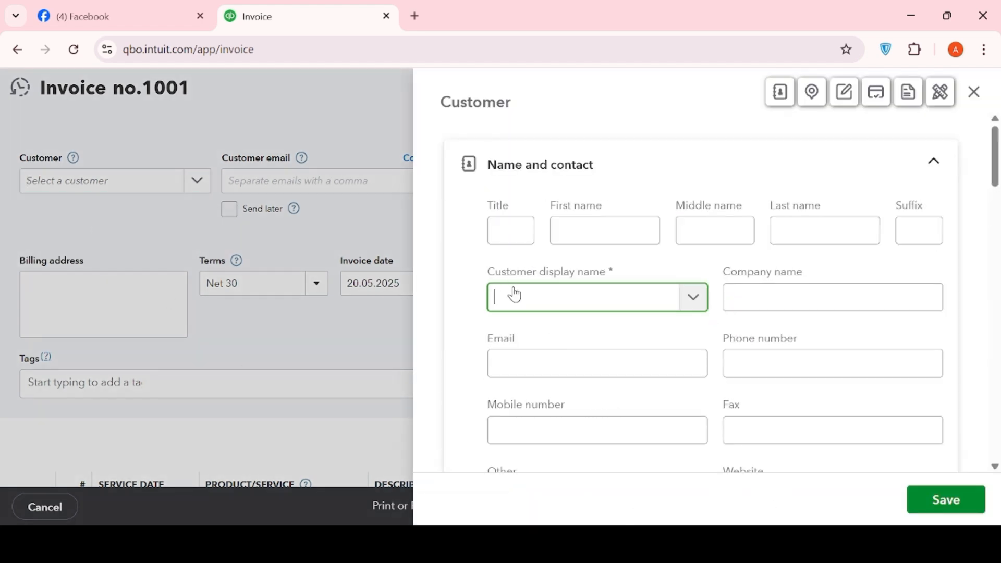
click(514, 294)
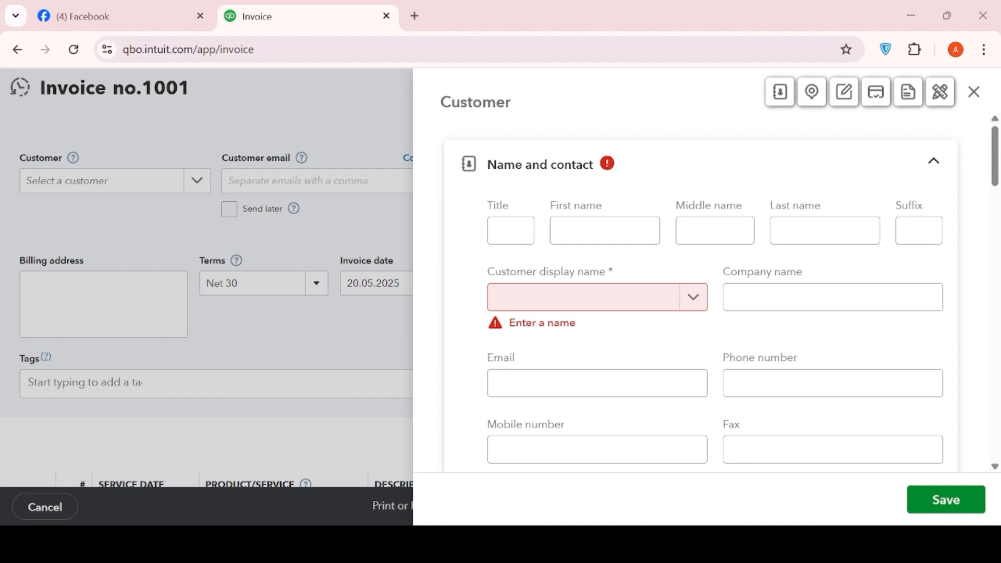
click(602, 532)
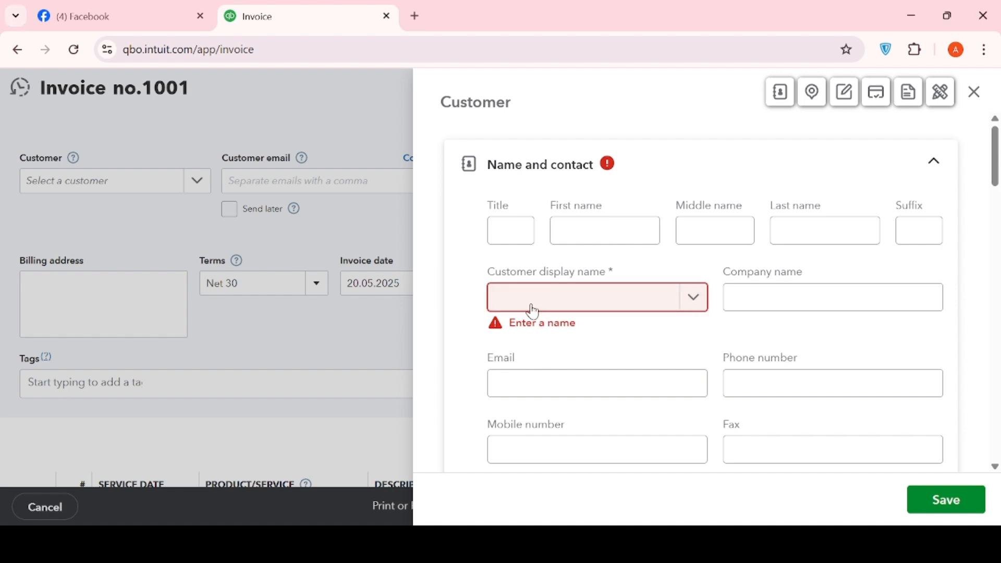
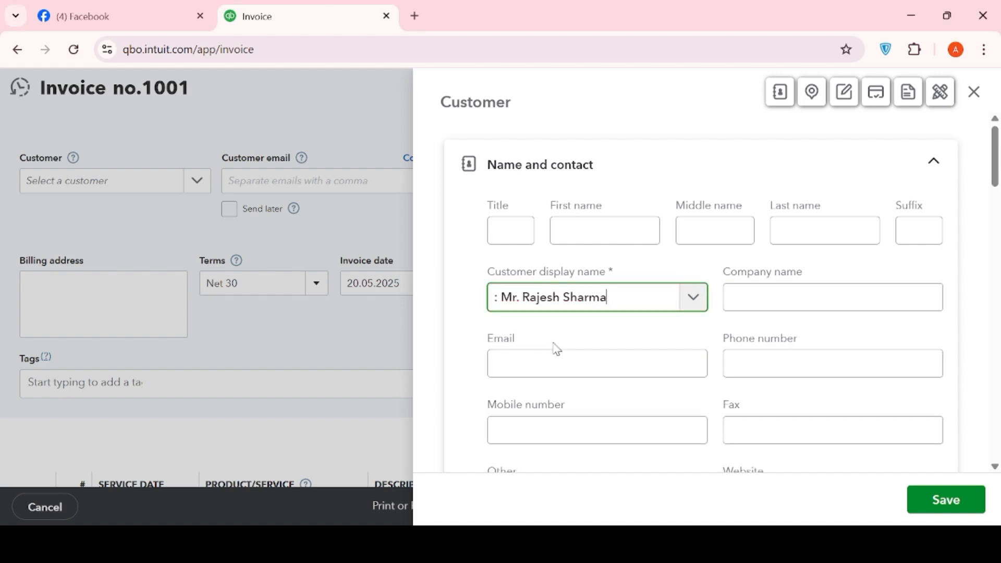
click(499, 301)
key(BackSpace)
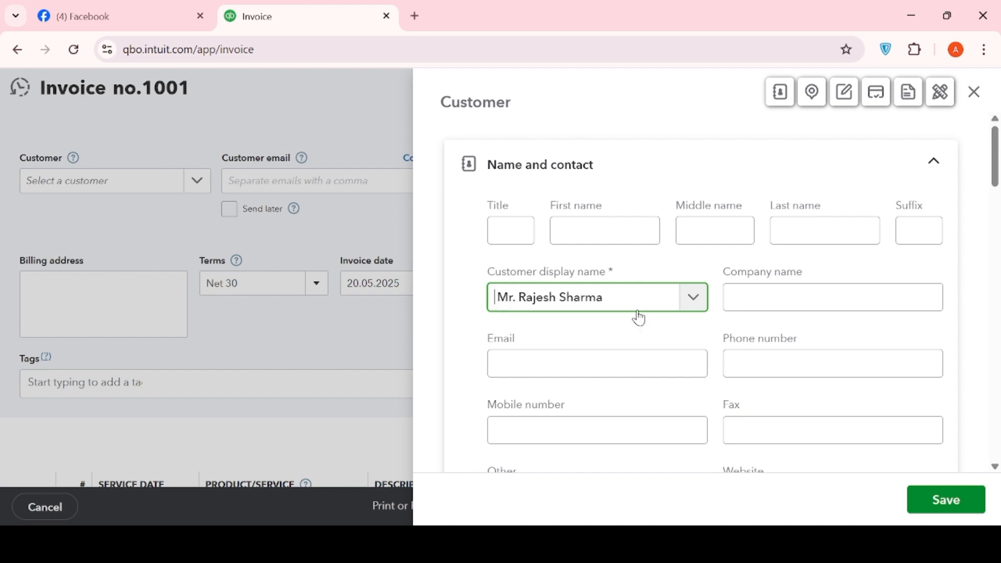
click(945, 509)
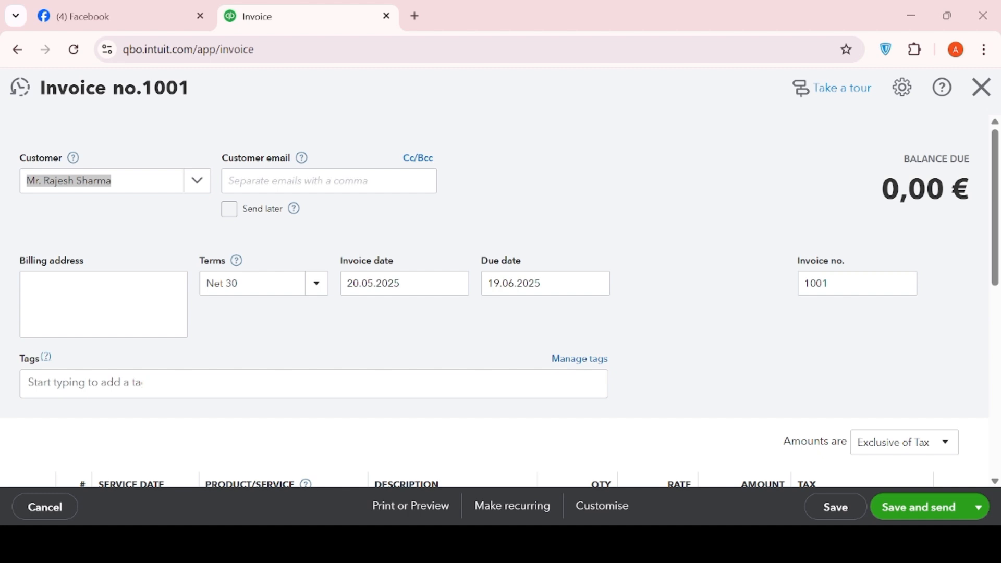
Fill in the customer's email address on the invoice
click(241, 186)
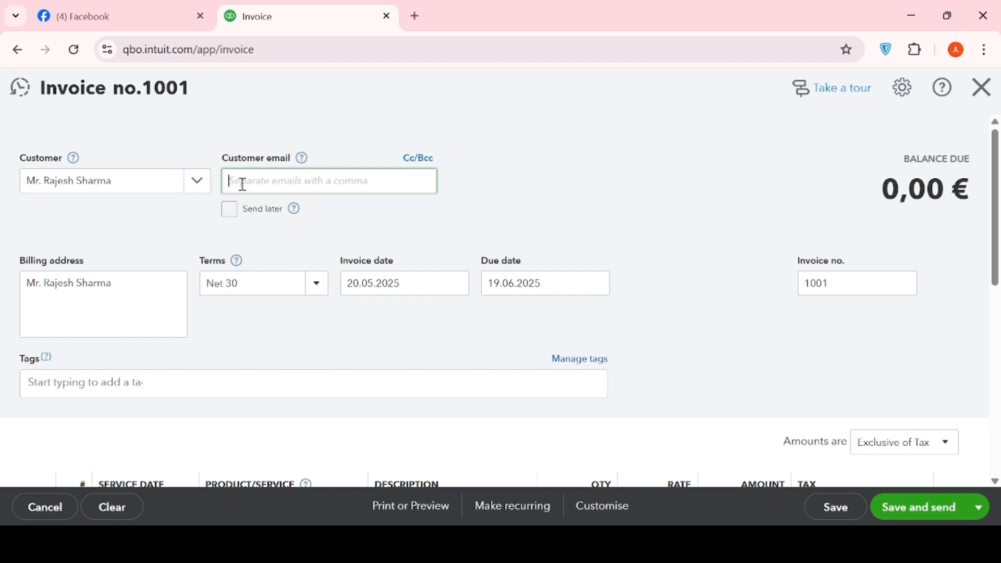
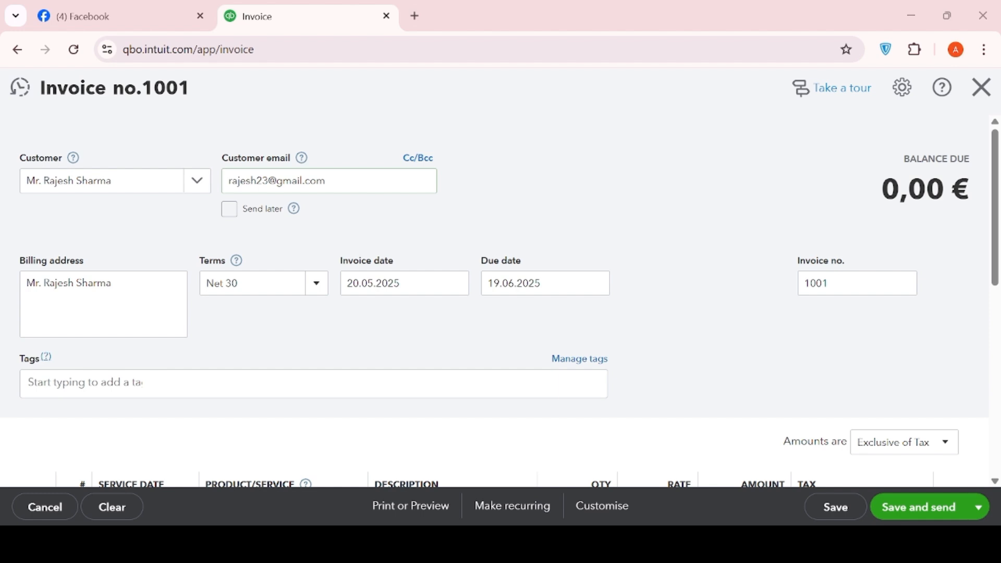
Replace the invoice number with CM-2025-045 from the cash memo
double_click(840, 286)
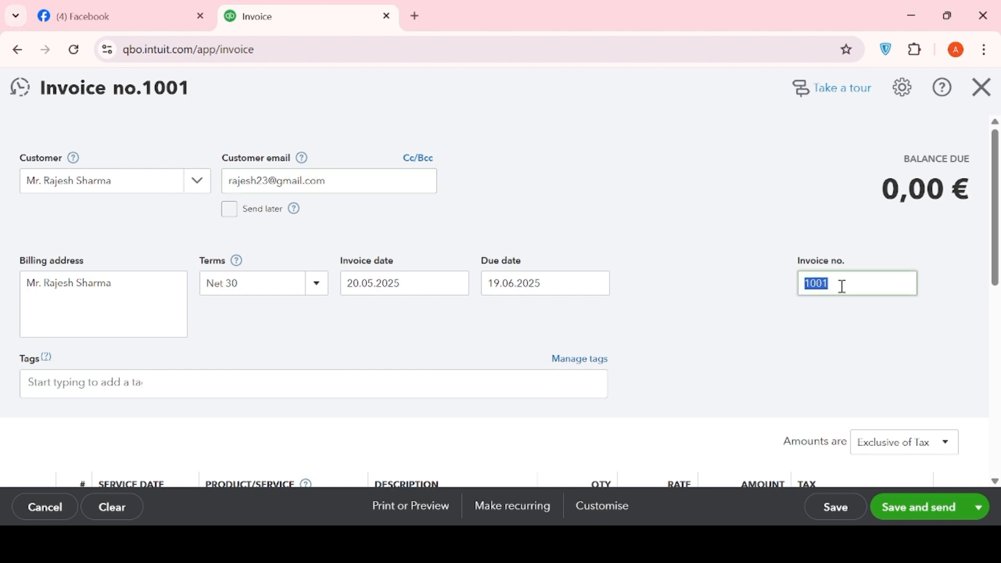
key(BackSpace)
text(: CM-2025-045)
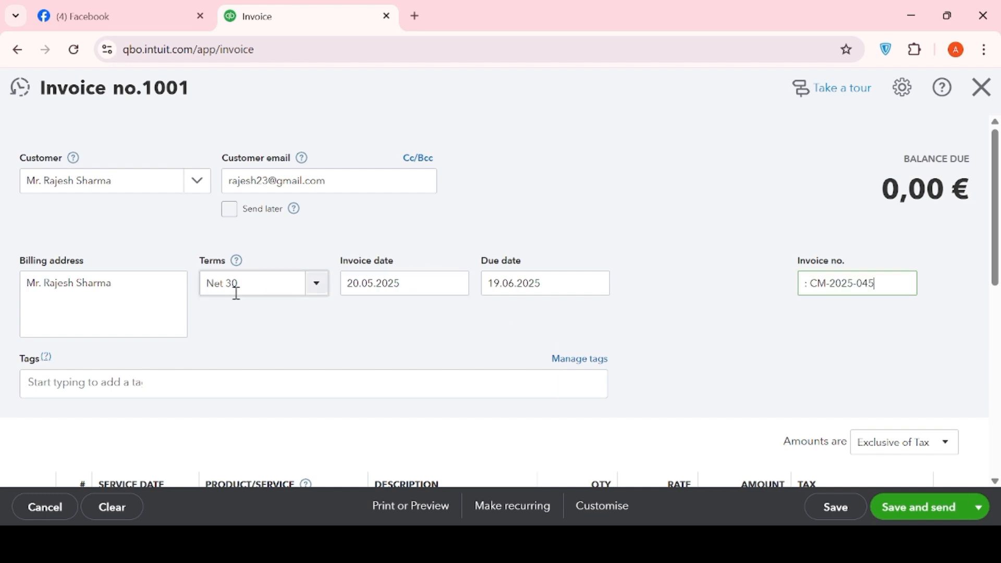
Set the invoice date to 19.05.2025, the date on the cash memo
key(alt+Tab)
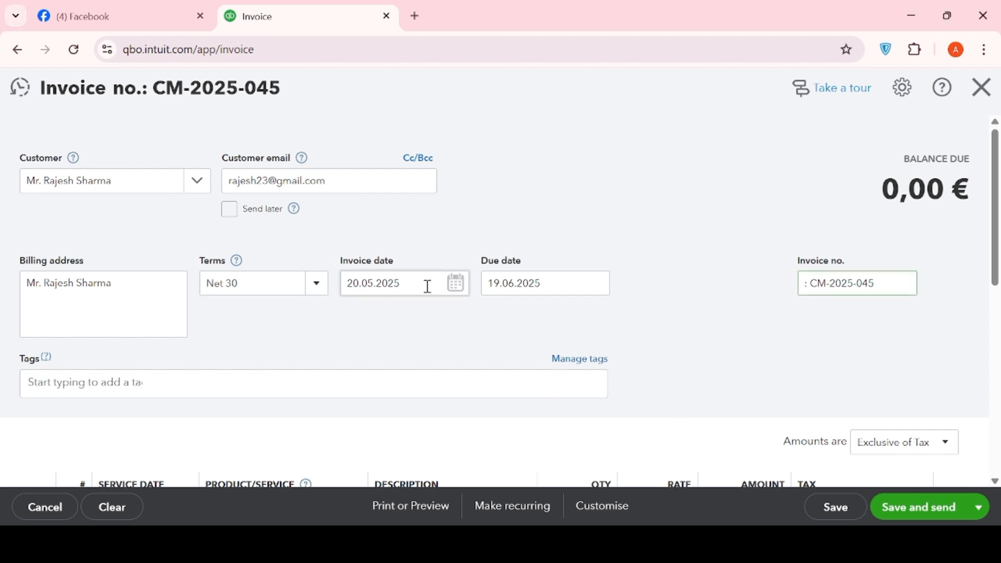
click(456, 284)
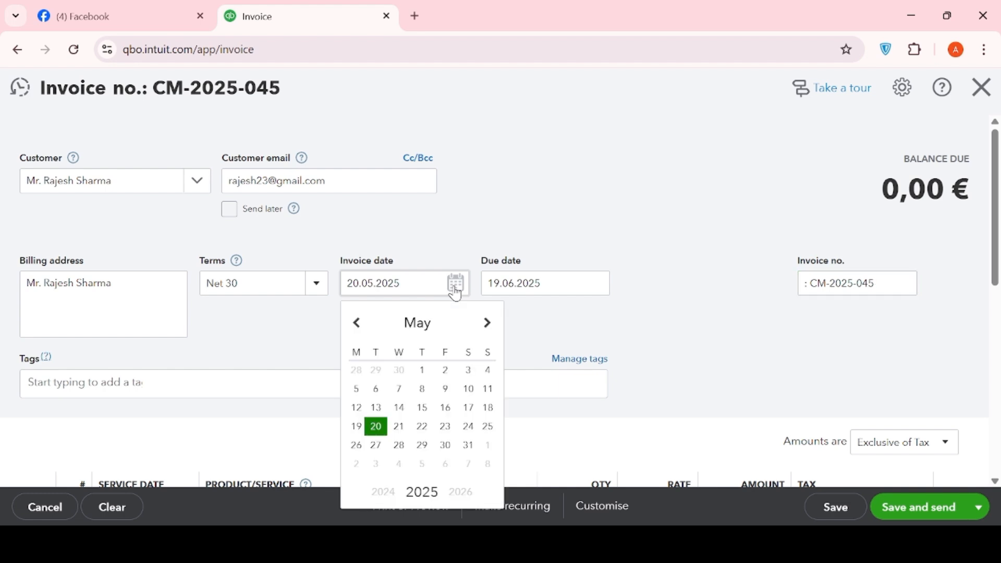
click(356, 428)
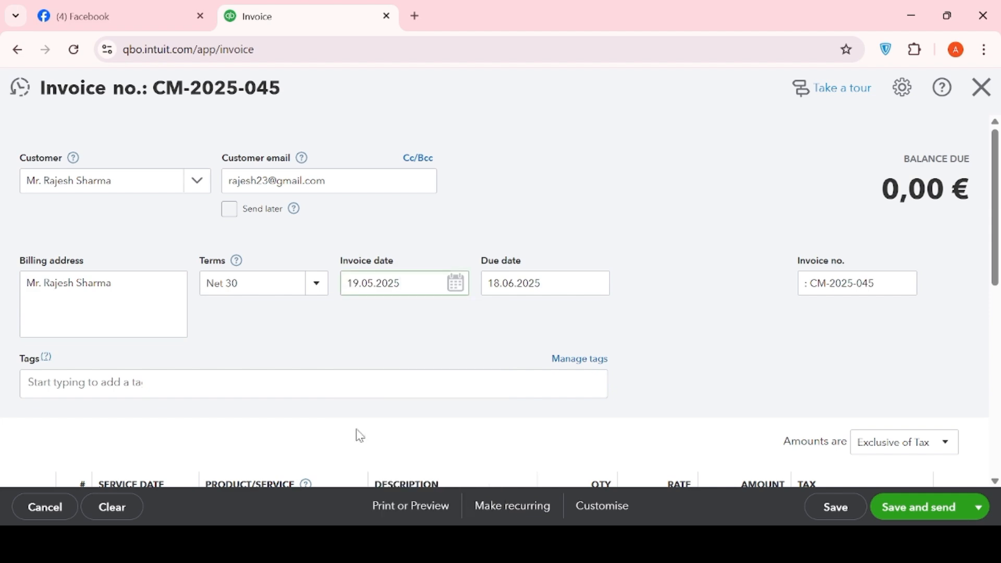
Activate the first invoice line and consult the item, quantity and price list in the Word cash memo
scroll(845, 386, down, 5)
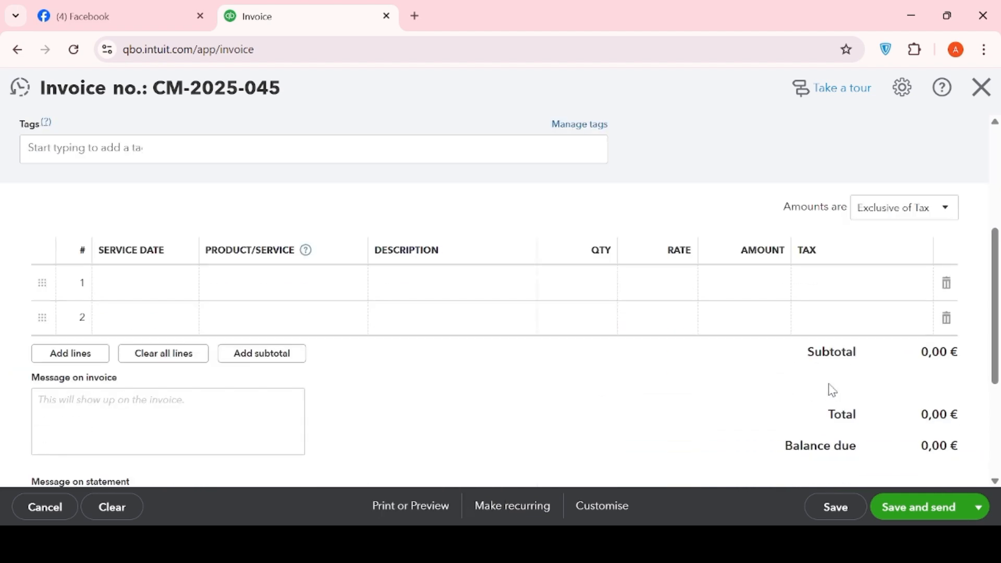
scroll(831, 389, up, 3)
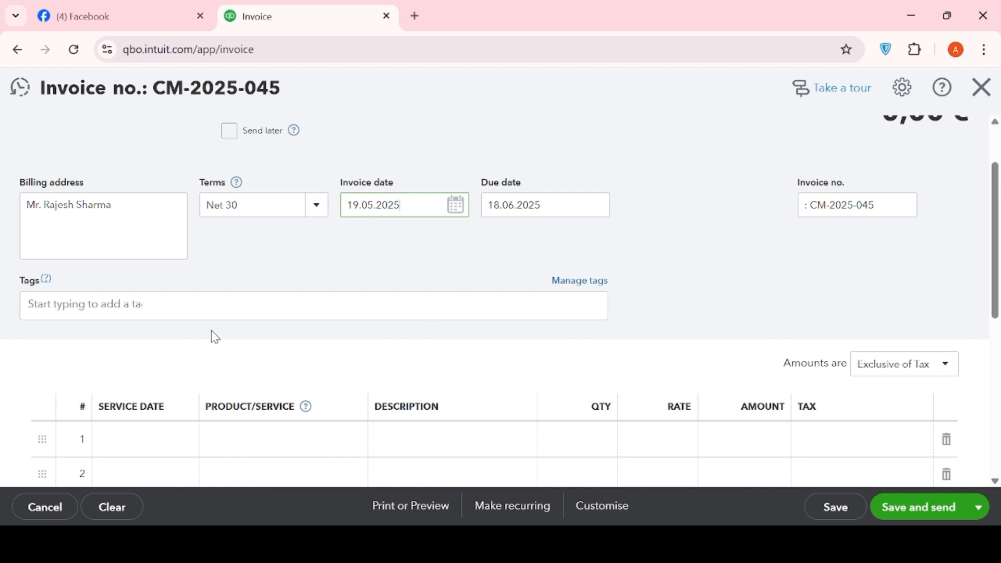
scroll(377, 400, down, 1)
scroll(376, 401, down, 2)
click(186, 283)
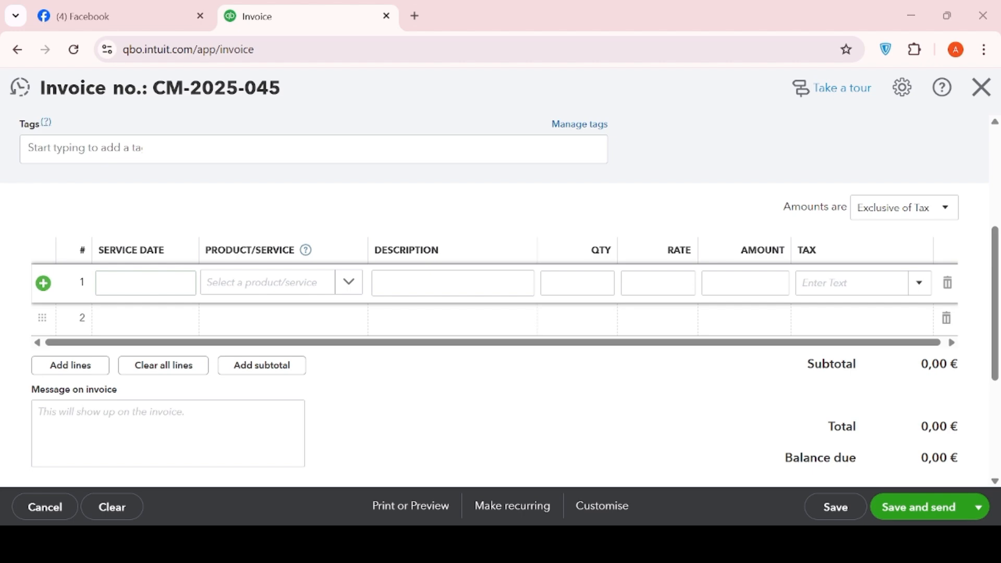
key(alt+Tab)
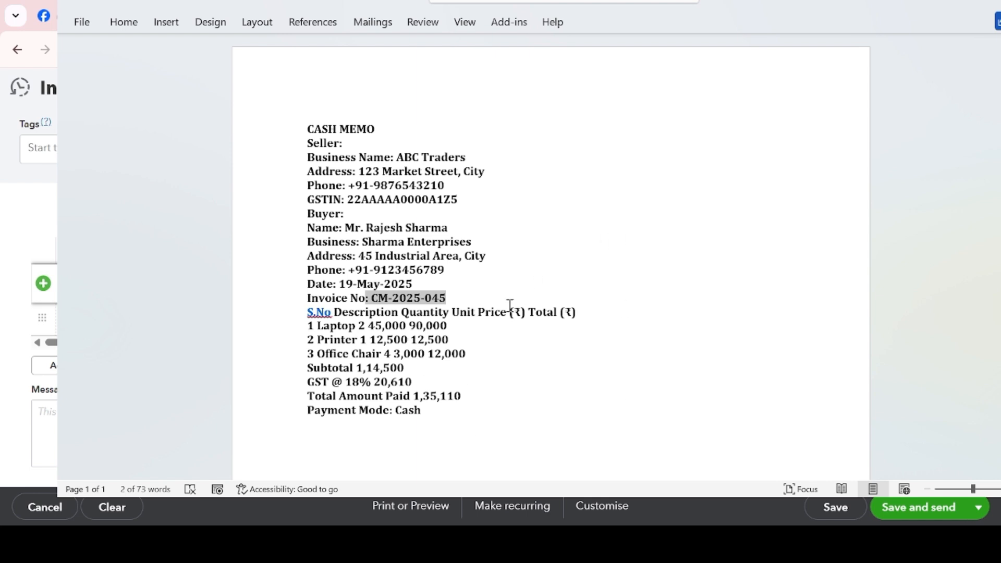
key(alt+Tab)
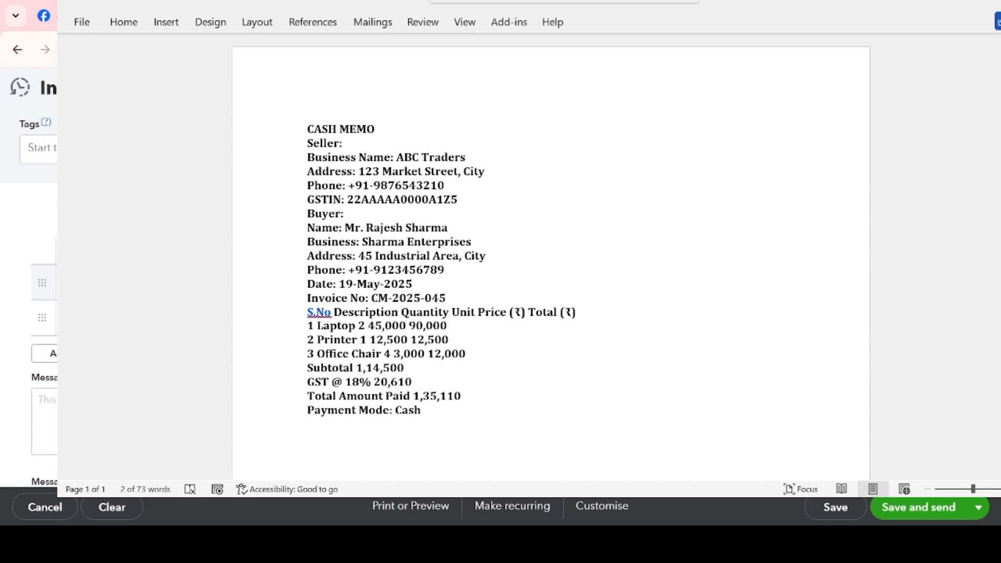
click(156, 282)
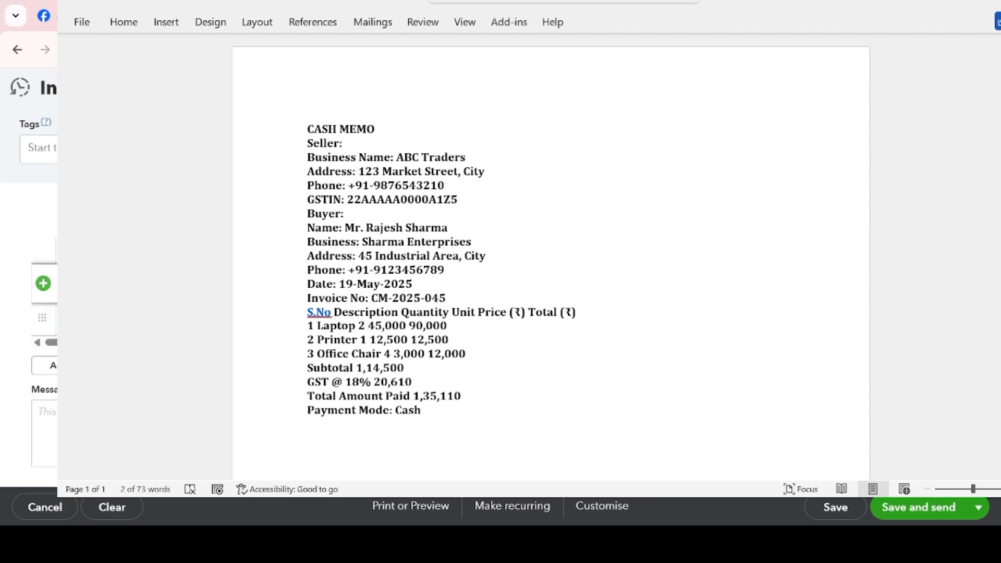
drag(355, 2, 1000, 1)
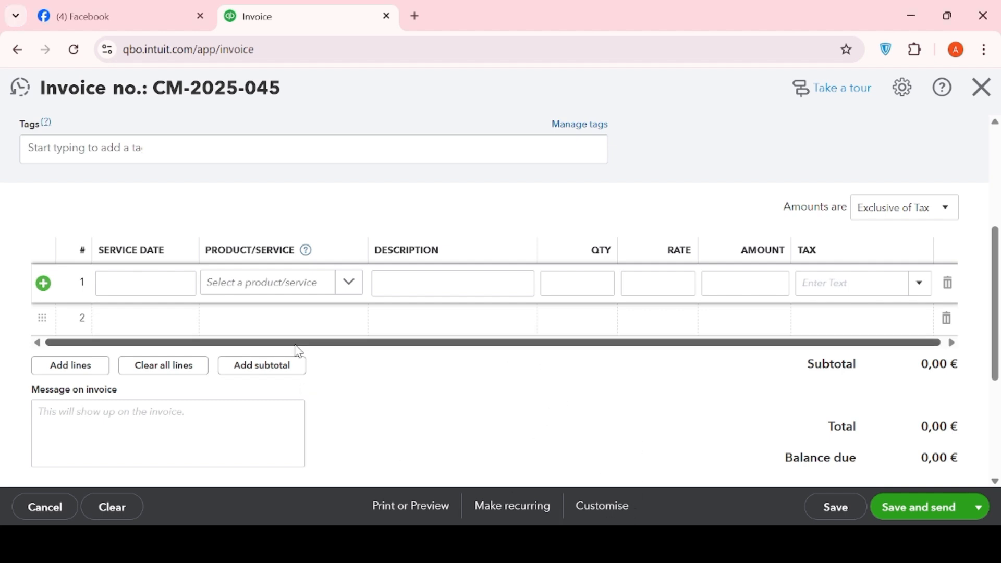
click(300, 290)
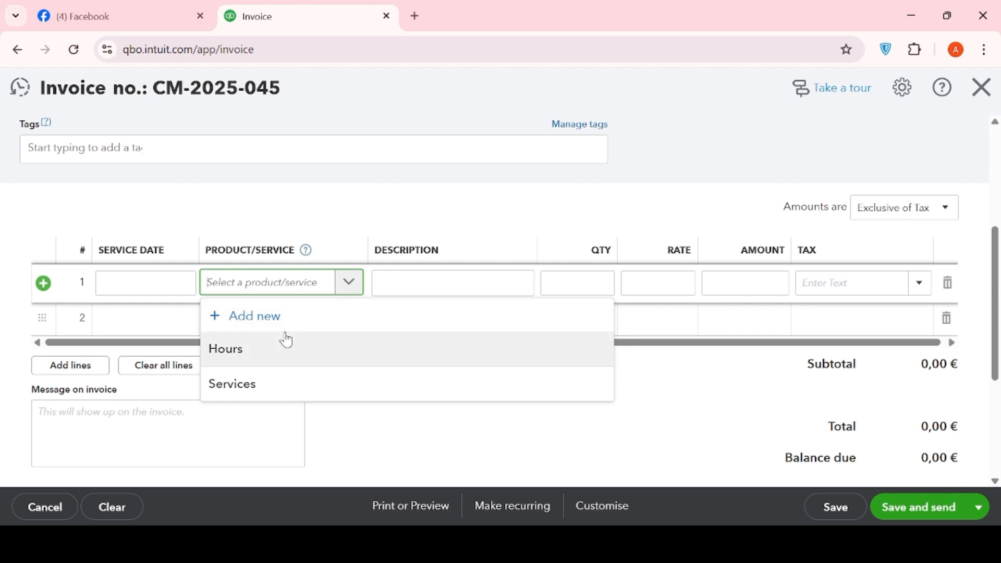
click(261, 389)
click(336, 283)
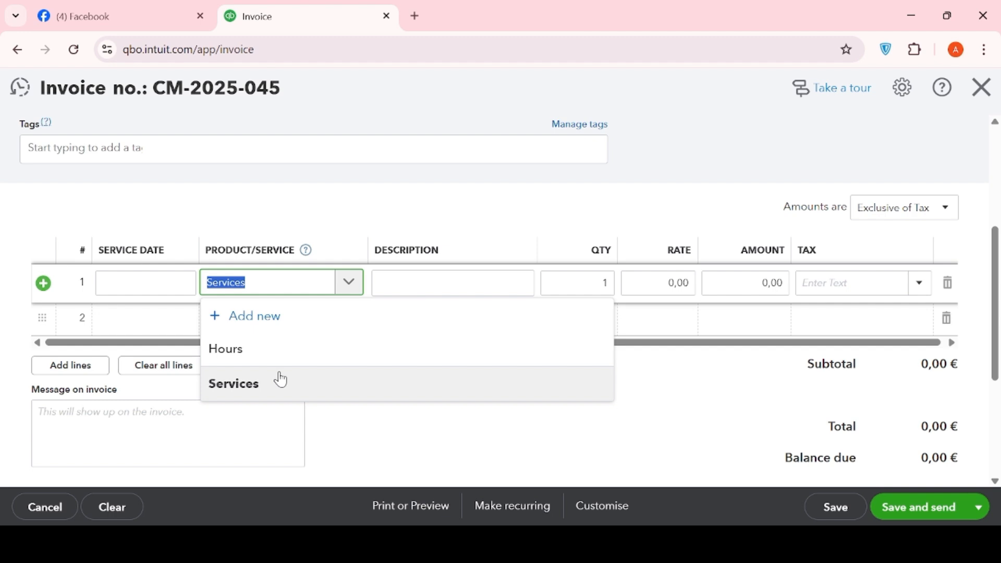
click(269, 326)
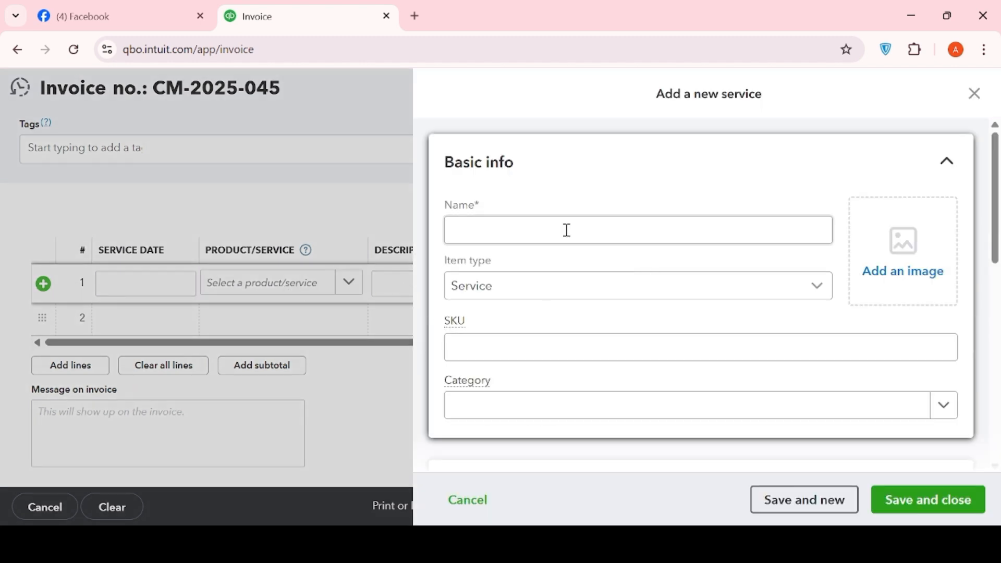
click(498, 229)
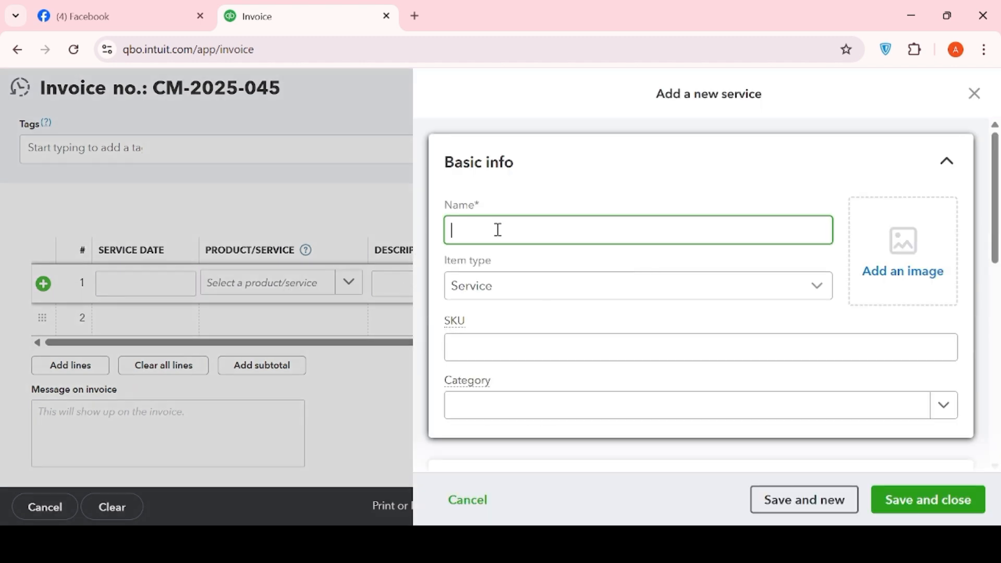
text(laptop)
click(823, 288)
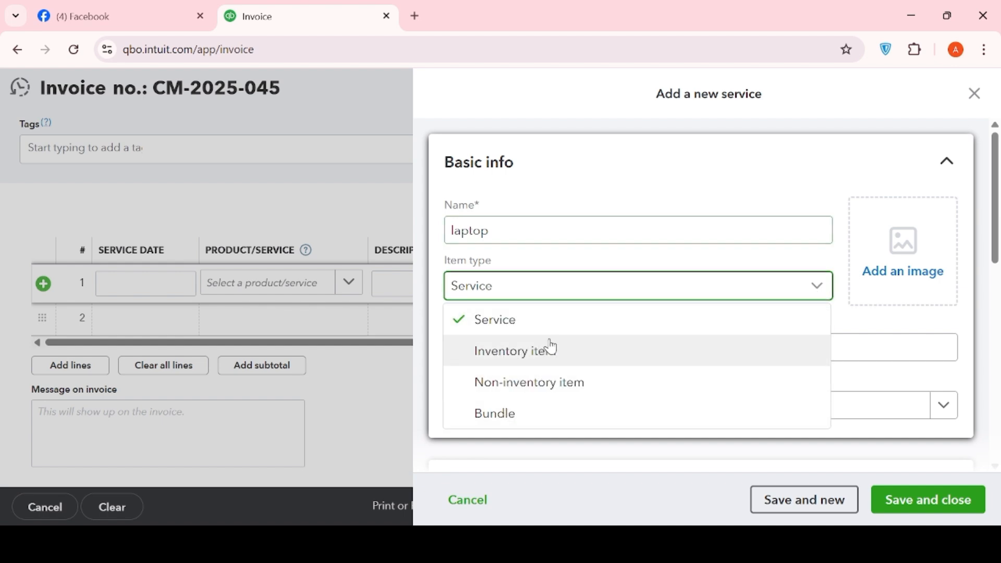
click(306, 397)
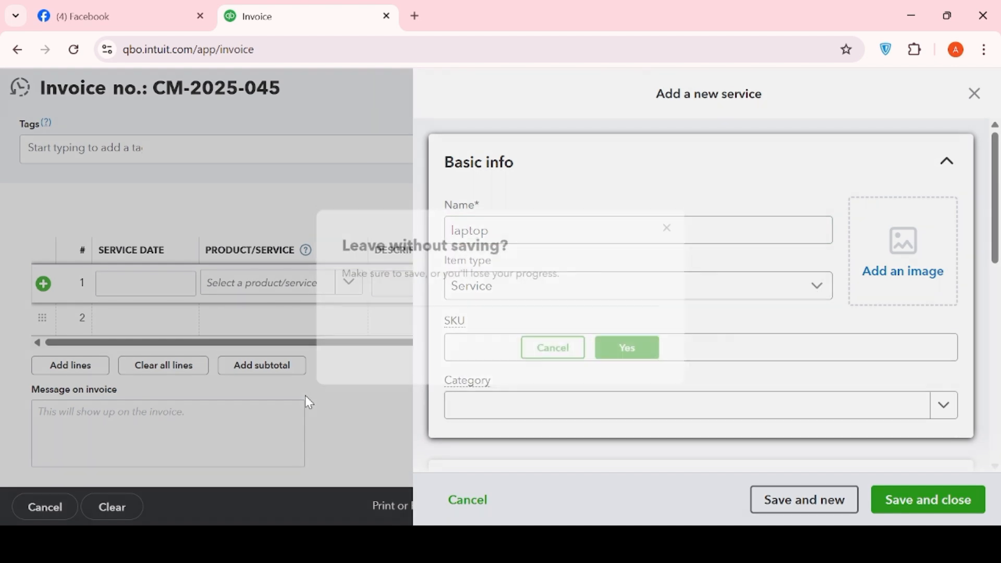
click(646, 359)
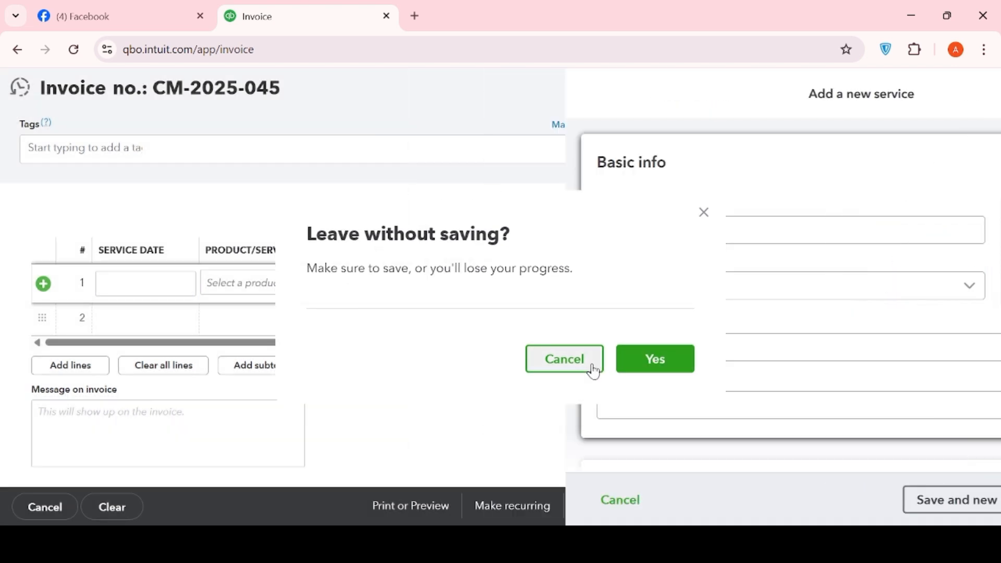
Start adding a new product or service from the first invoice line
click(255, 286)
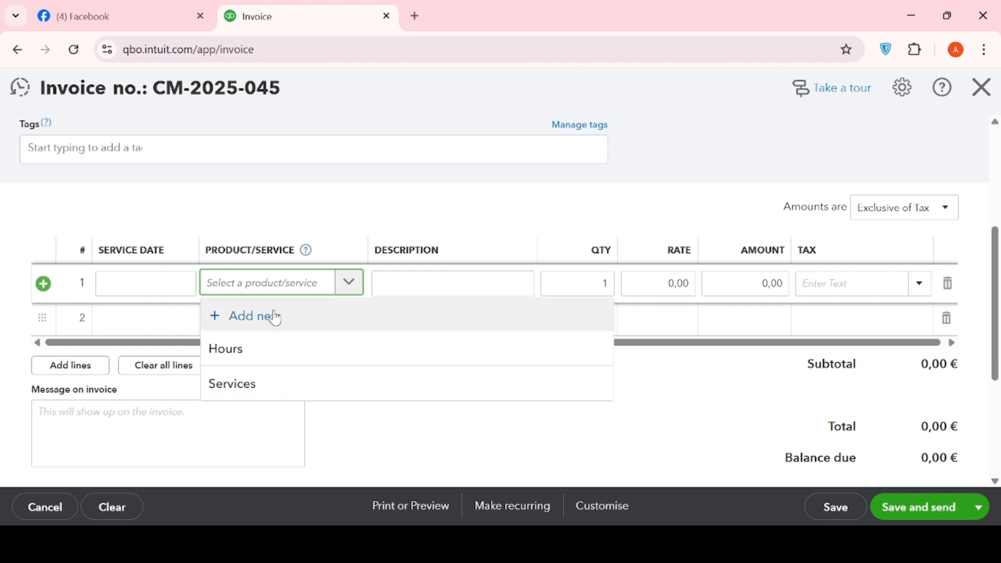
click(284, 294)
click(283, 293)
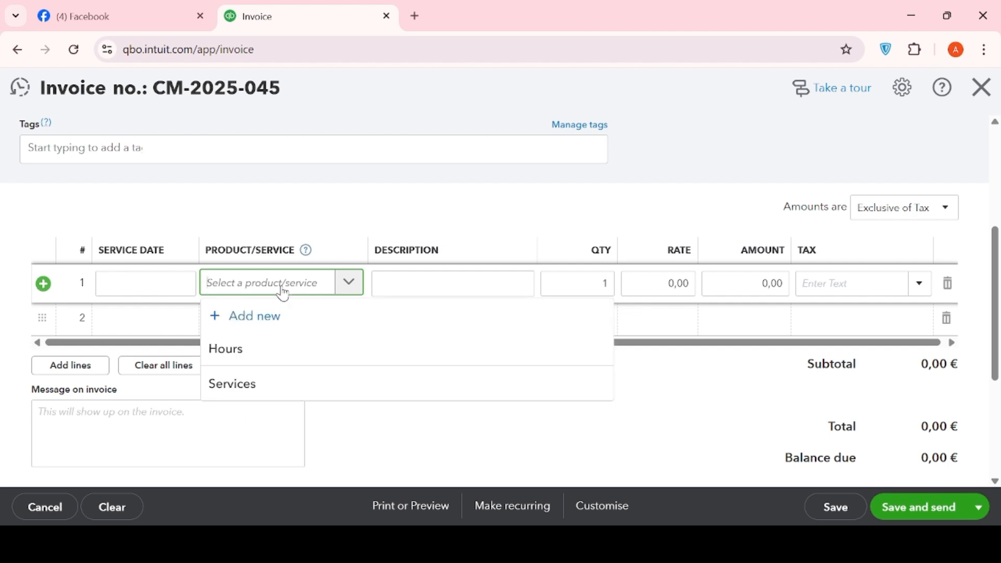
click(263, 319)
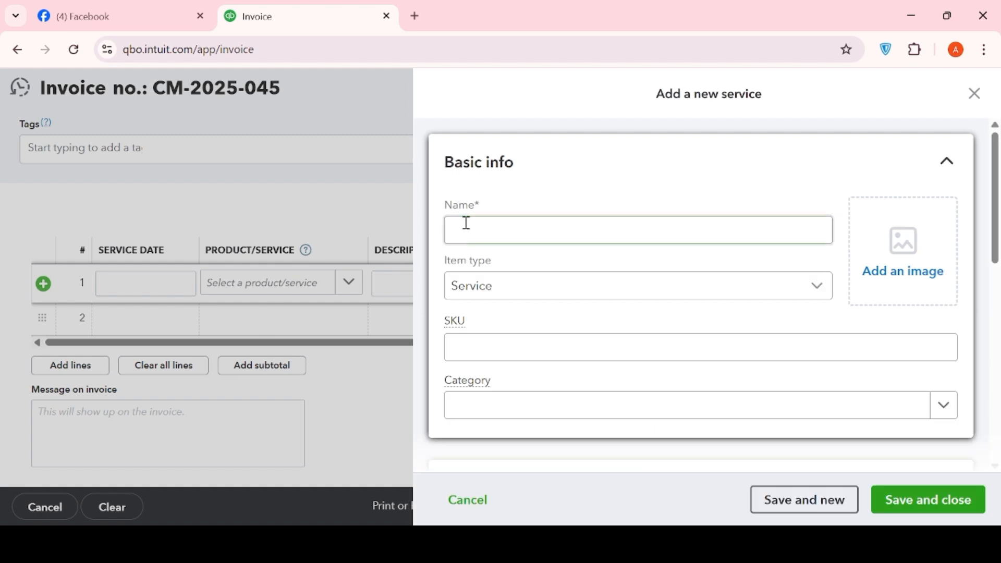
click(464, 225)
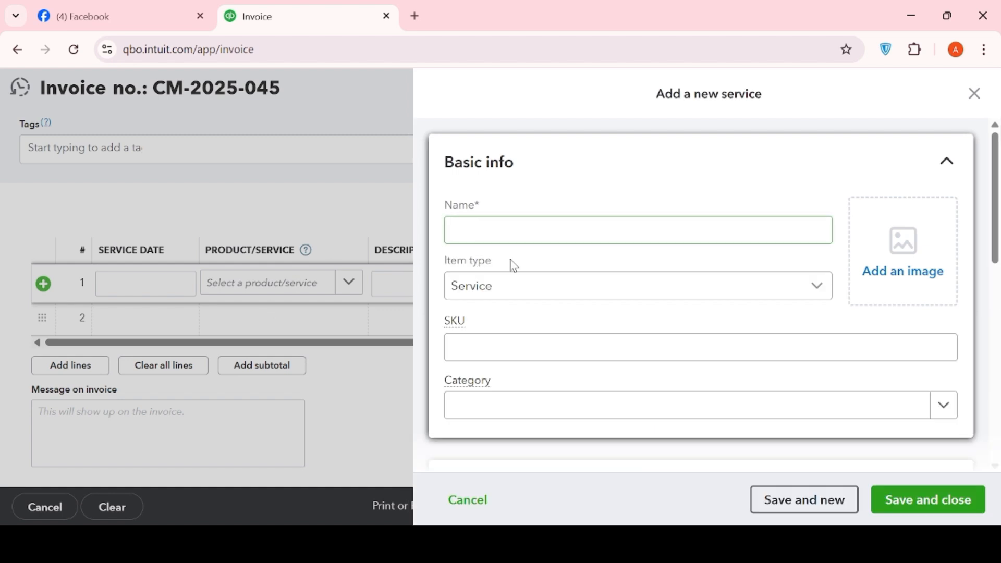
click(824, 290)
click(559, 361)
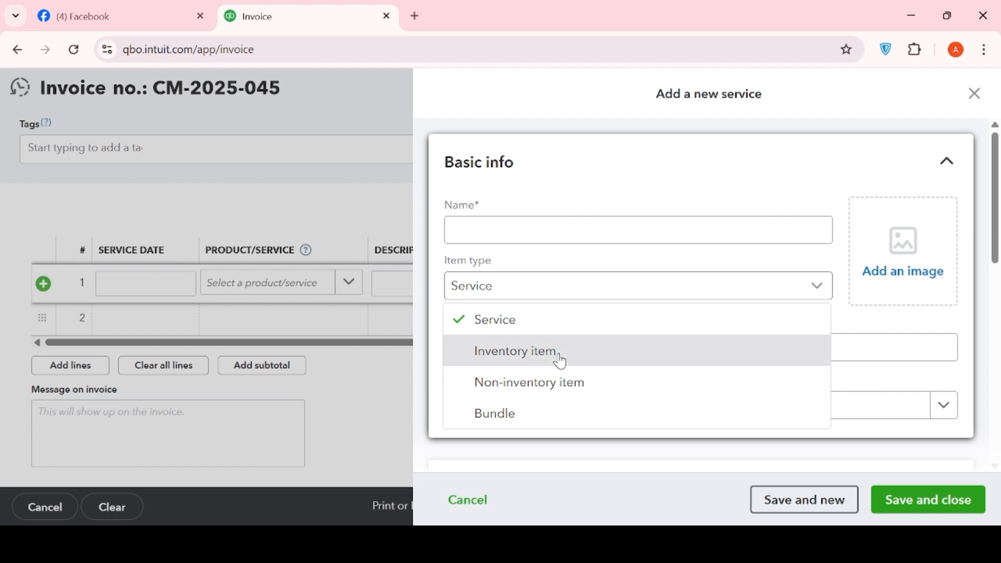
click(569, 292)
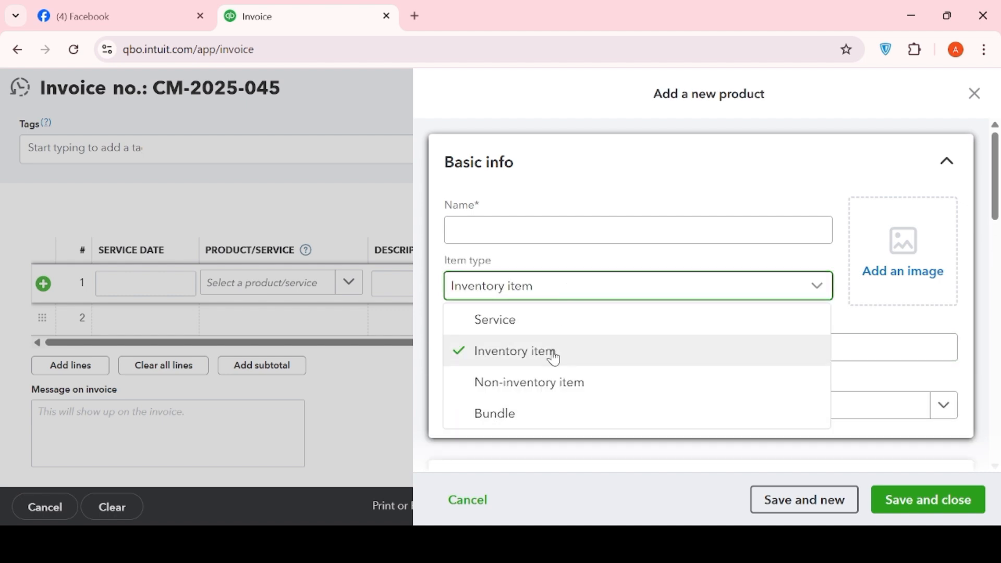
click(550, 333)
Name the new service laptop and save it so it fills the first invoice line
click(508, 223)
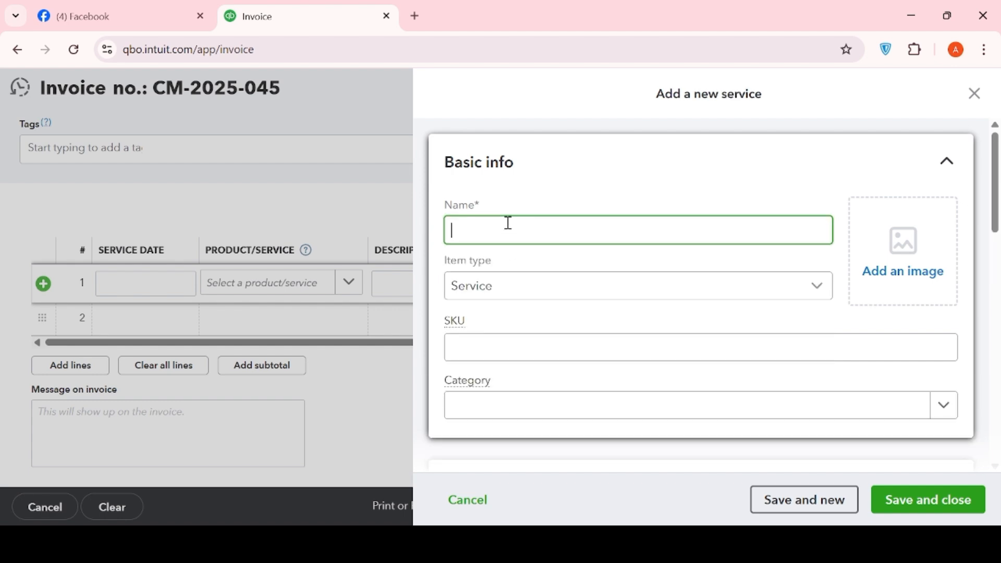
text(laptop)
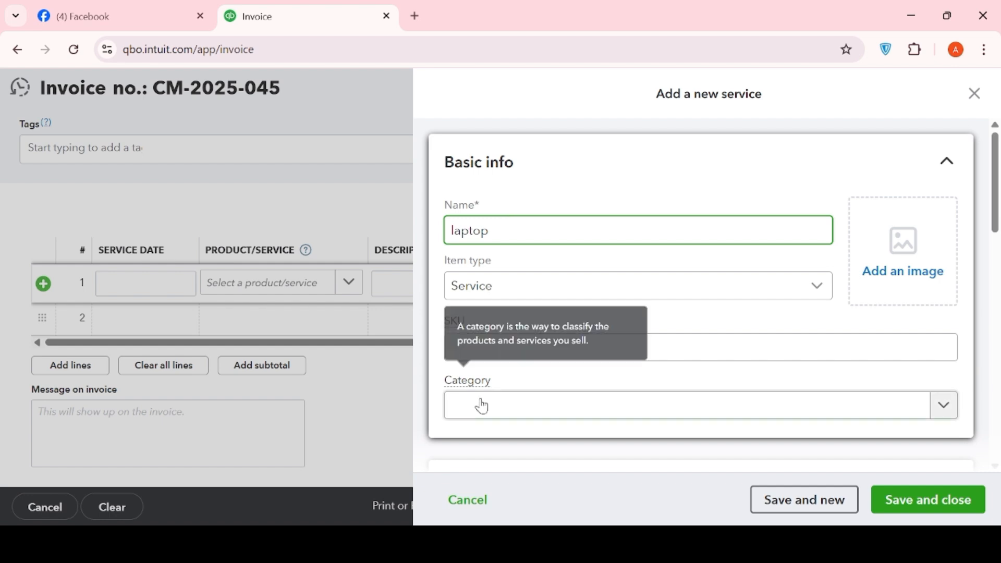
scroll(482, 406, down, 4)
scroll(482, 406, down, 4)
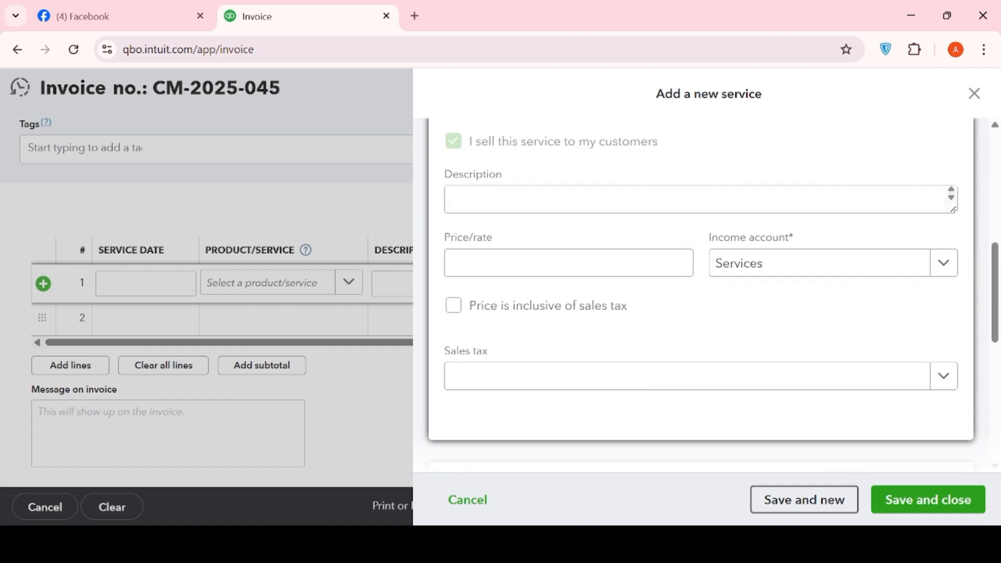
click(926, 500)
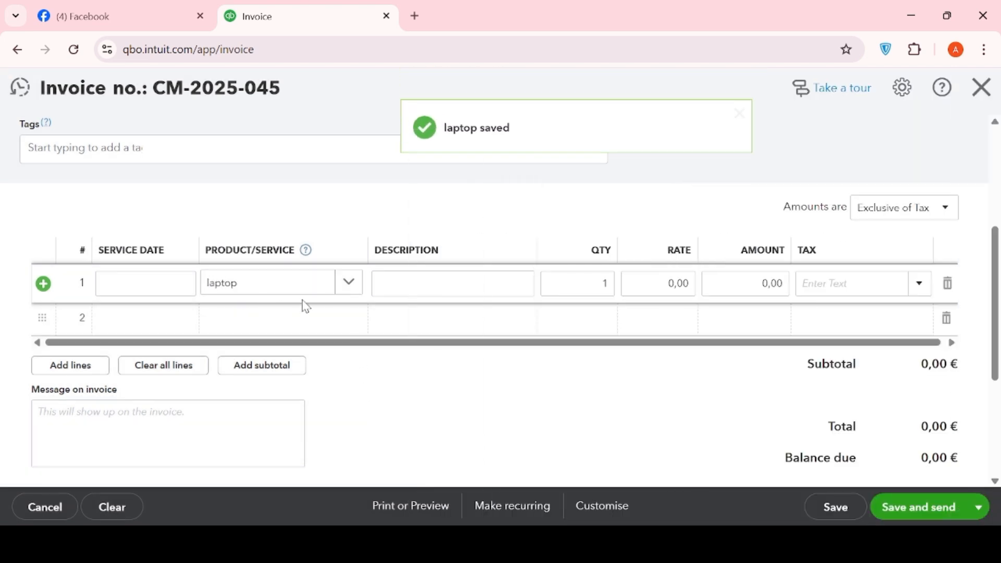
Enter laptop as the description of the first invoice line
click(406, 286)
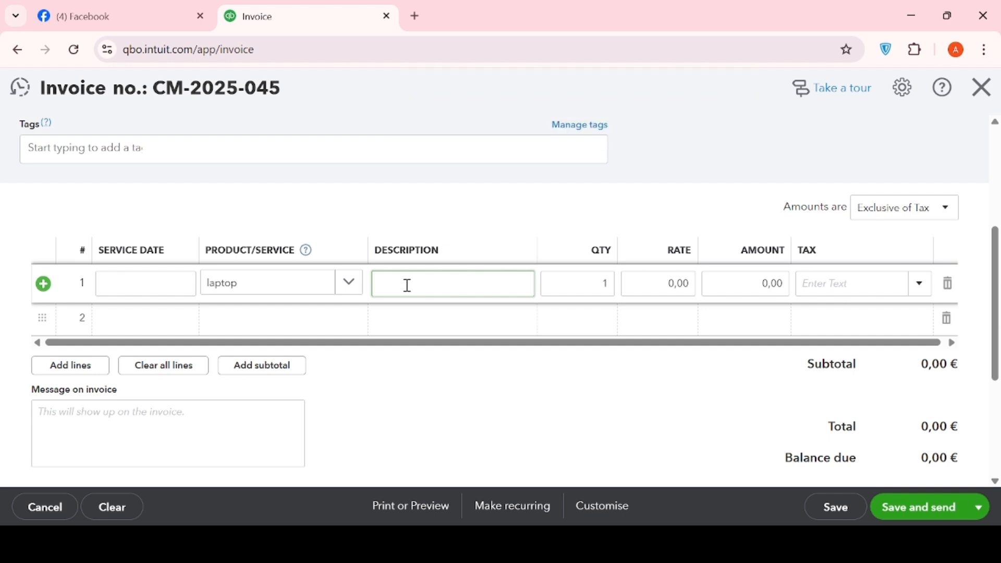
text(laptop bu)
key(BackSpace)
key(BackSpace)
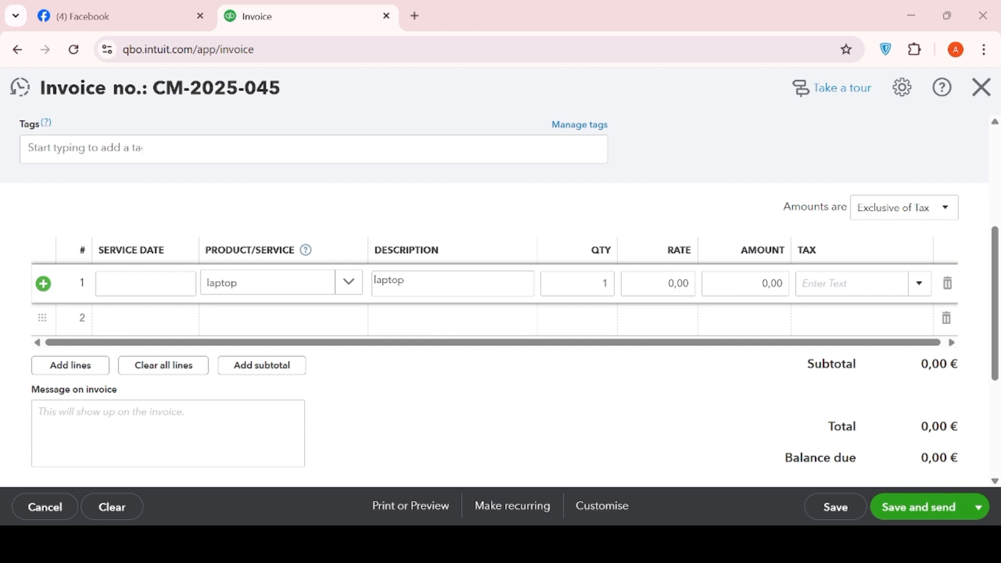
click(407, 281)
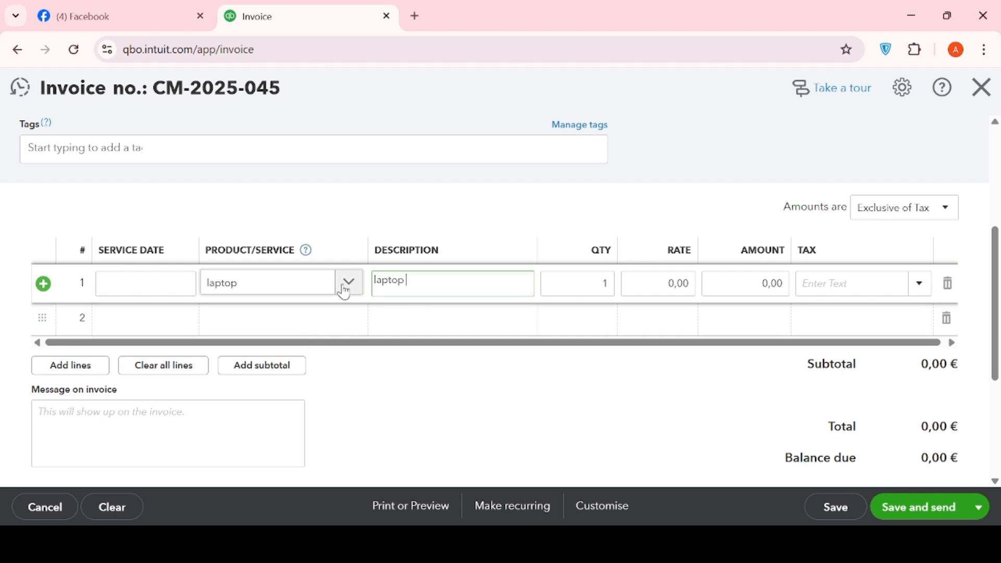
Change the first line's product/service to Services and describe it as laptop
click(321, 290)
click(264, 388)
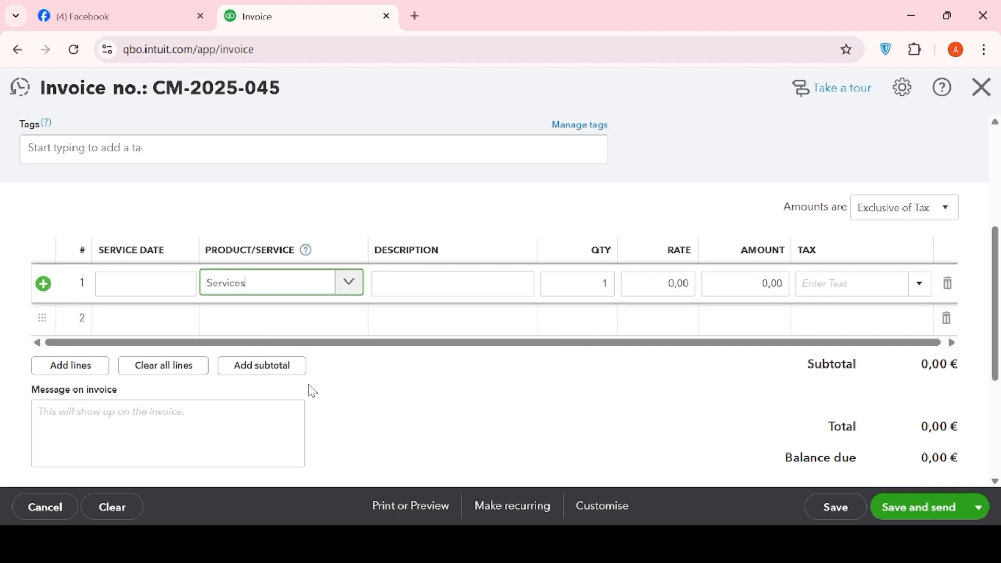
click(468, 276)
text(la)
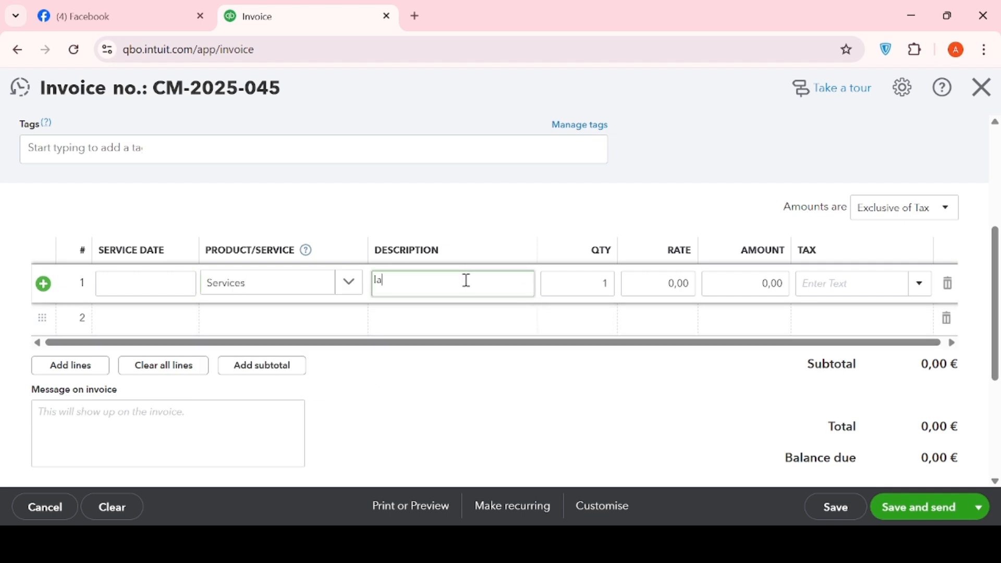
text(ptop)
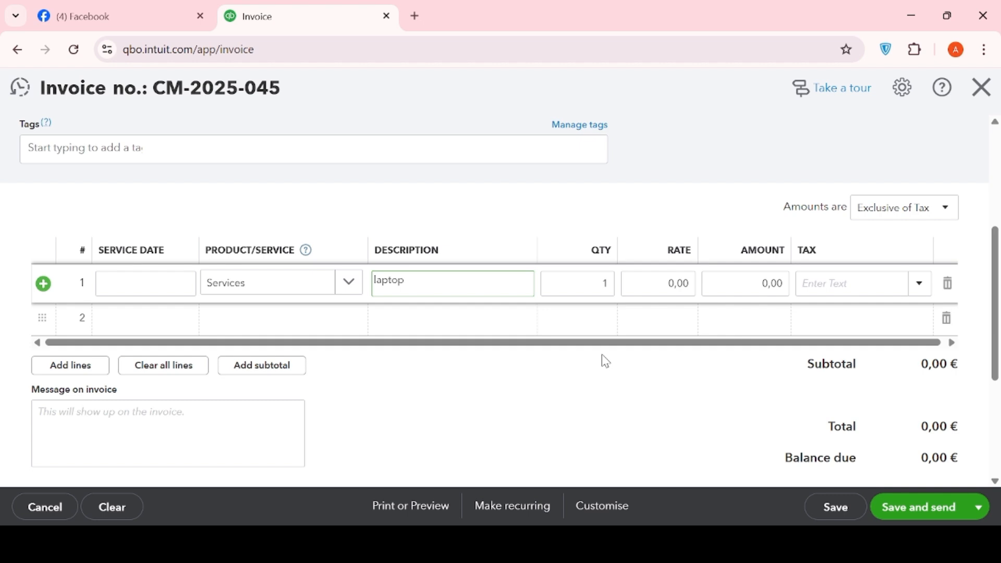
Set the laptop line's quantity to 2 and its rate to 45000
click(598, 280)
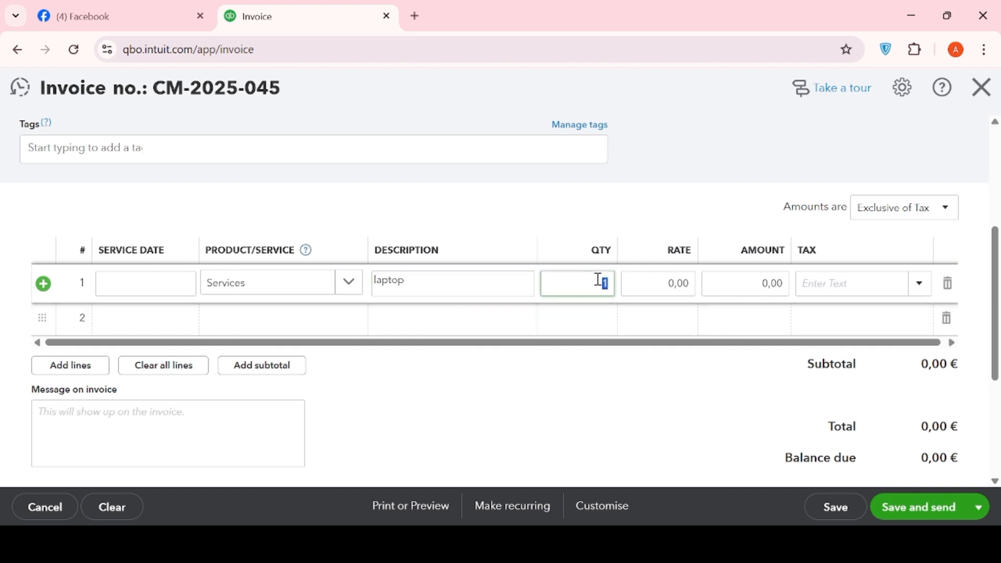
key(BackSpace)
text(2)
click(642, 281)
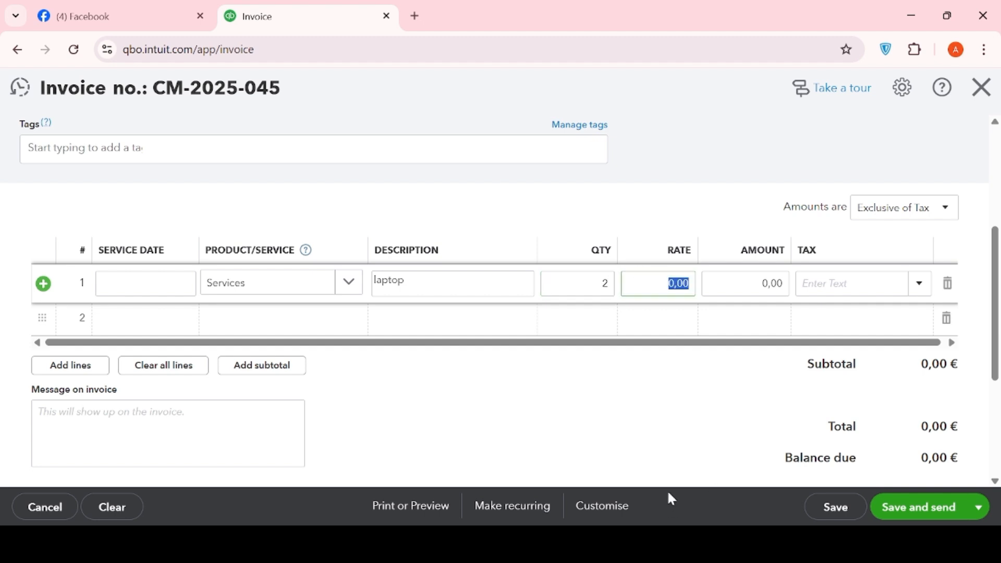
key(BackSpace)
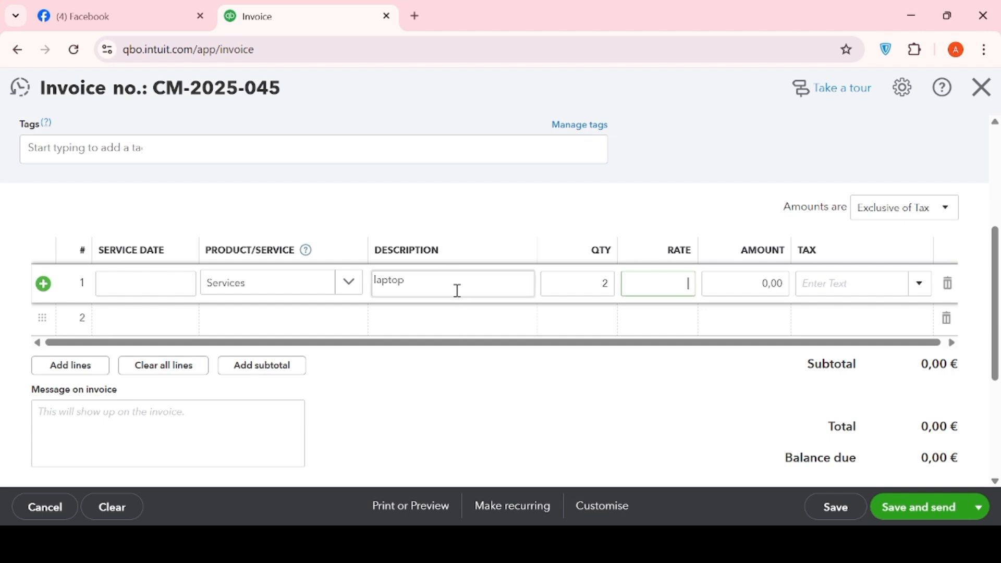
text(45000)
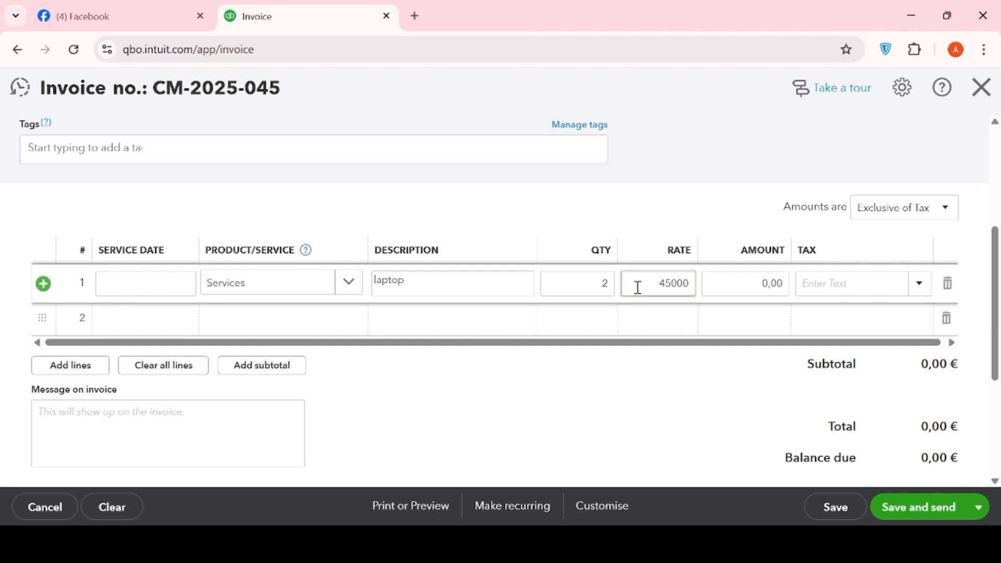
Apply GST TAX (18%) to the laptop line
click(883, 288)
click(922, 290)
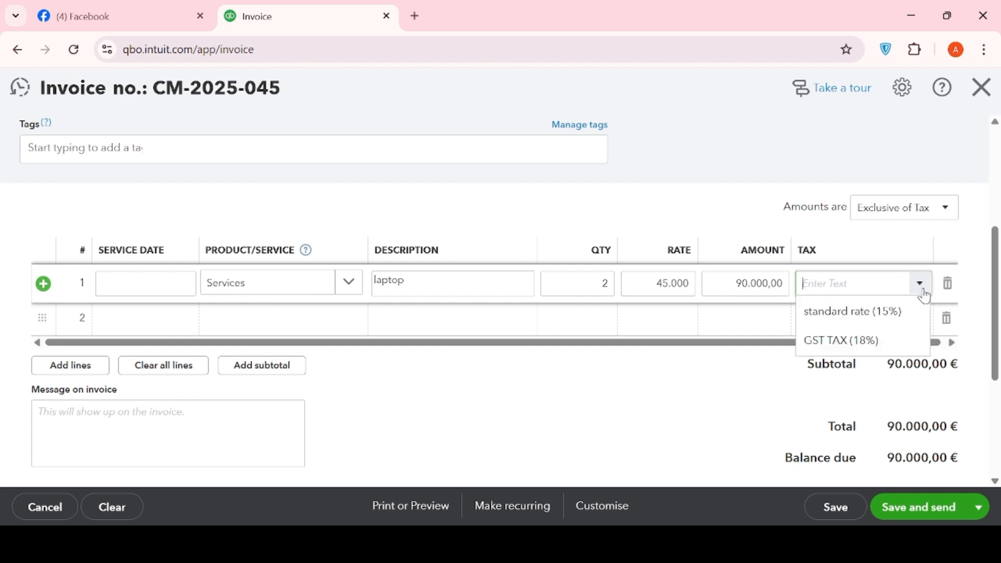
click(845, 342)
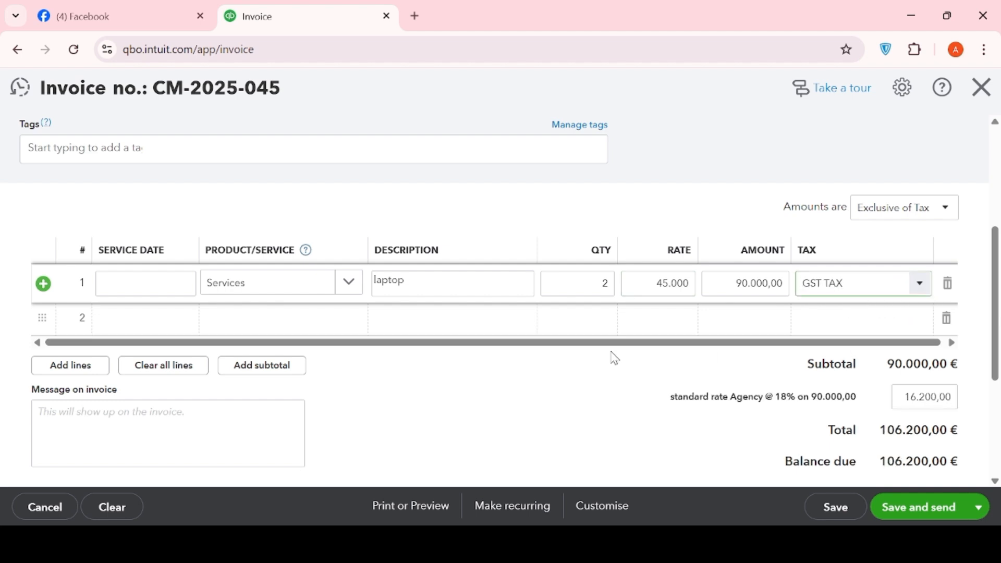
Fill the second invoice line with the Services item and the description printer
click(221, 331)
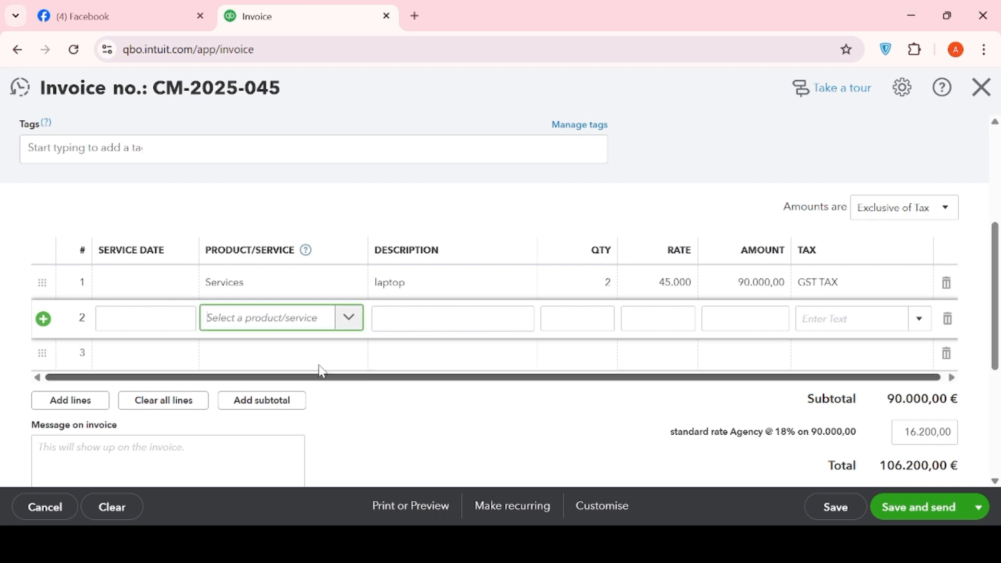
click(348, 318)
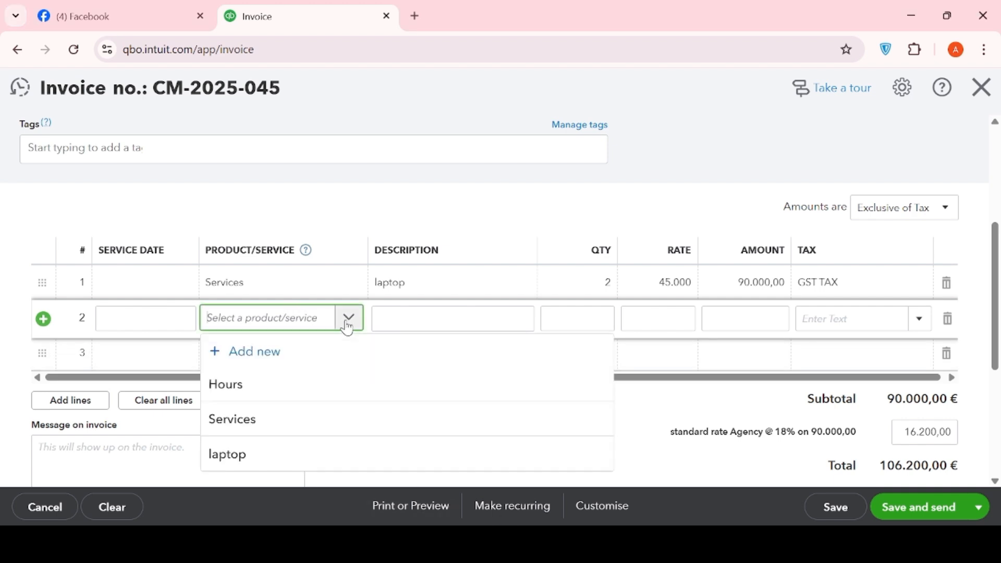
click(267, 427)
click(399, 323)
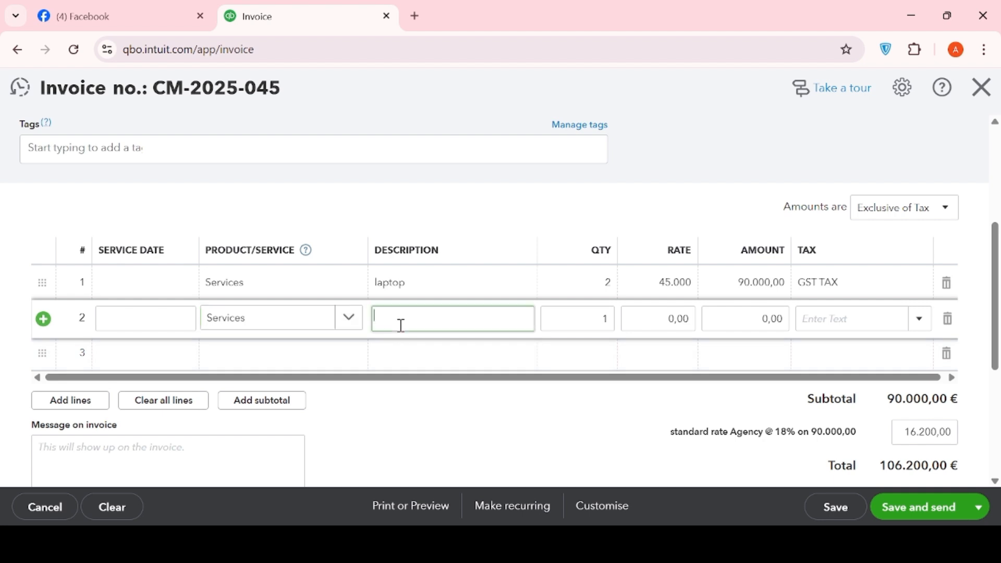
text(printer)
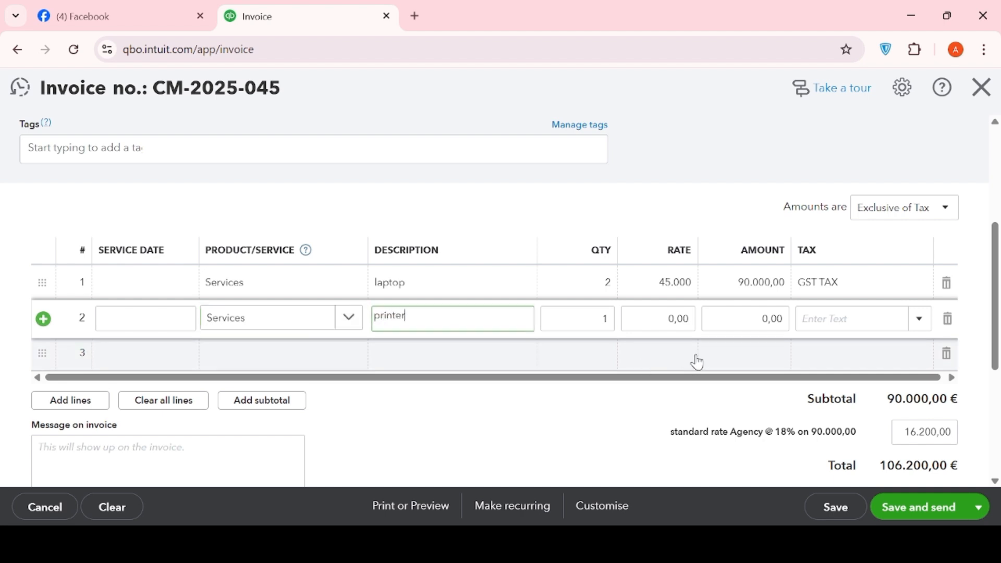
Set the printer line's rate to 12500 and apply GST TAX (18%) to it
click(656, 323)
key(BackSpace)
text(1)
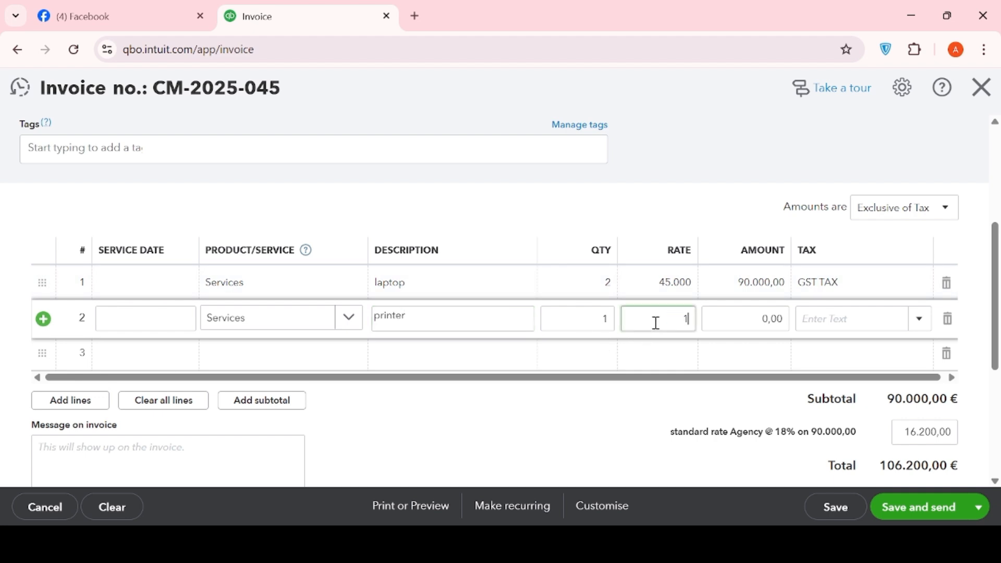
text(2500)
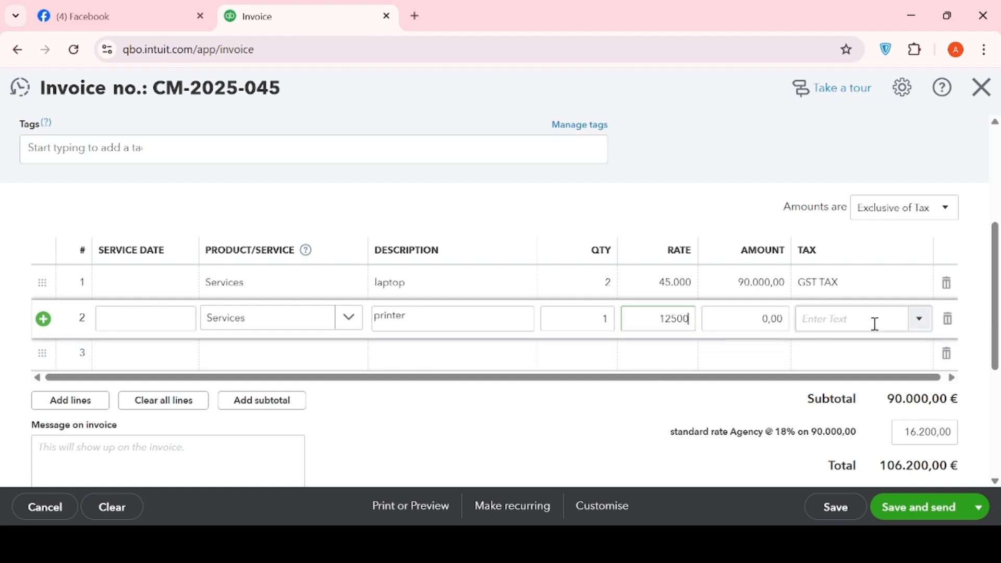
click(920, 324)
click(924, 329)
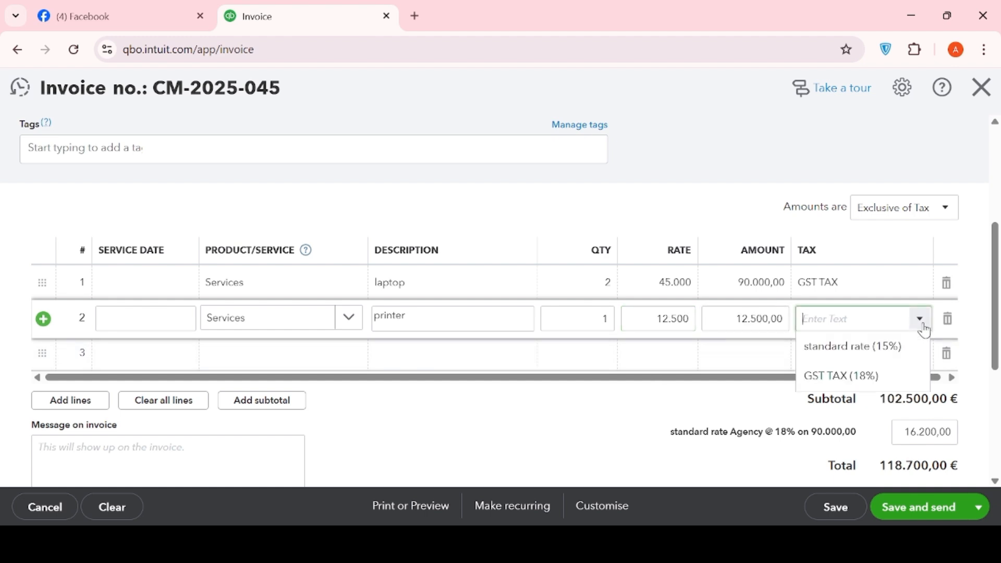
click(849, 372)
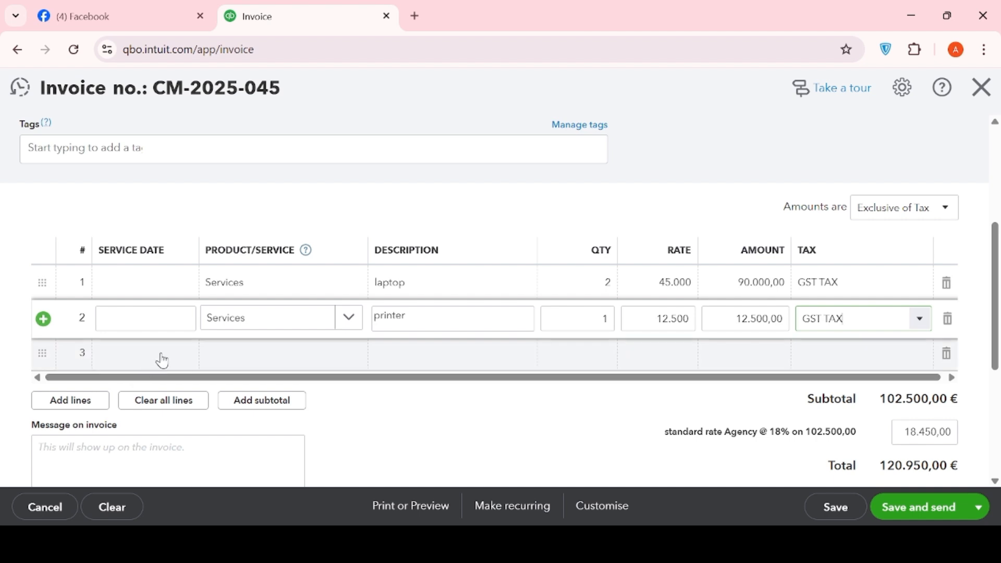
Choose Services as the product/service of the third invoice line
click(266, 355)
click(346, 359)
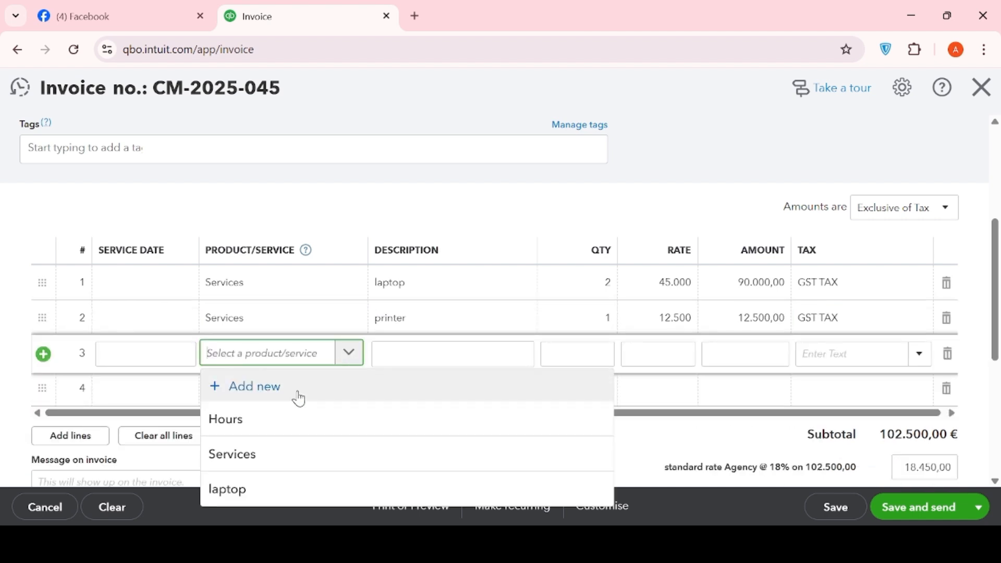
click(242, 454)
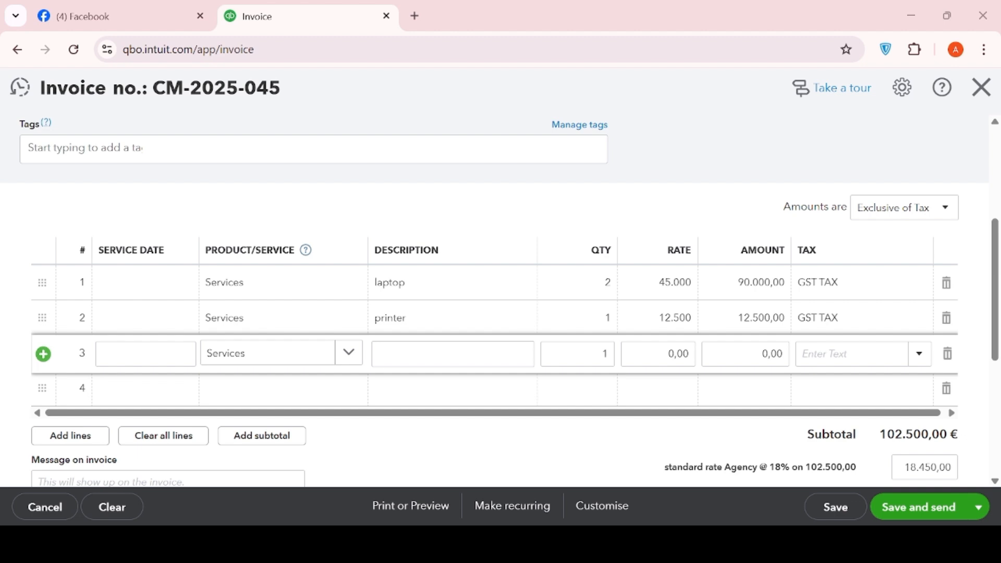
Replace the third line's item with a newly created service named product, saving it with the default service type
click(348, 354)
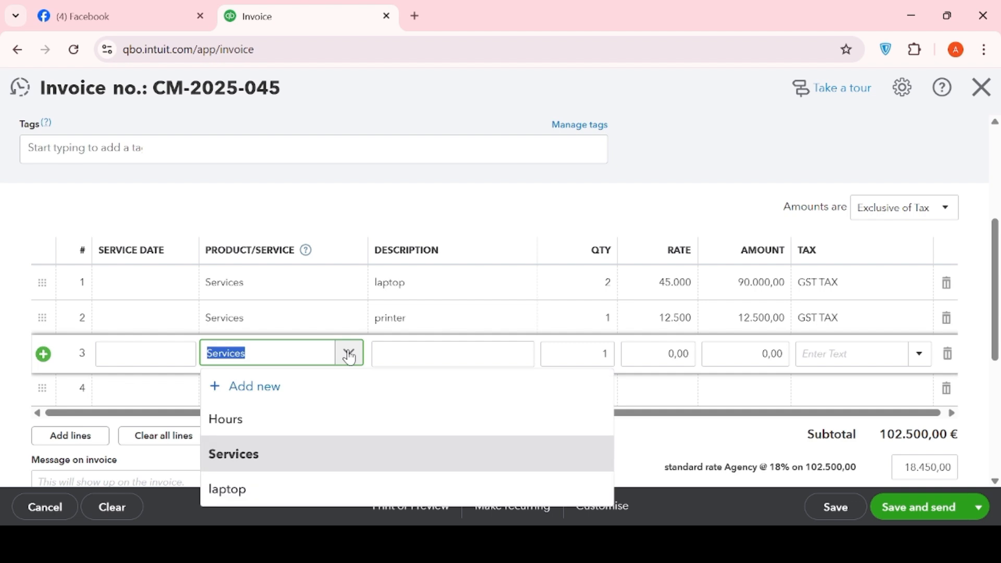
key(BackSpace)
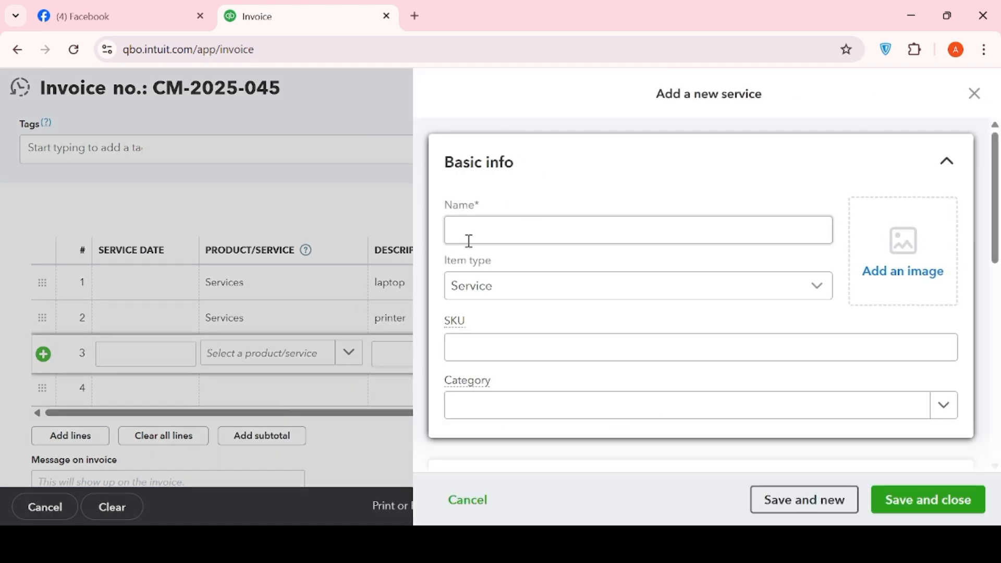
click(497, 231)
text(pro)
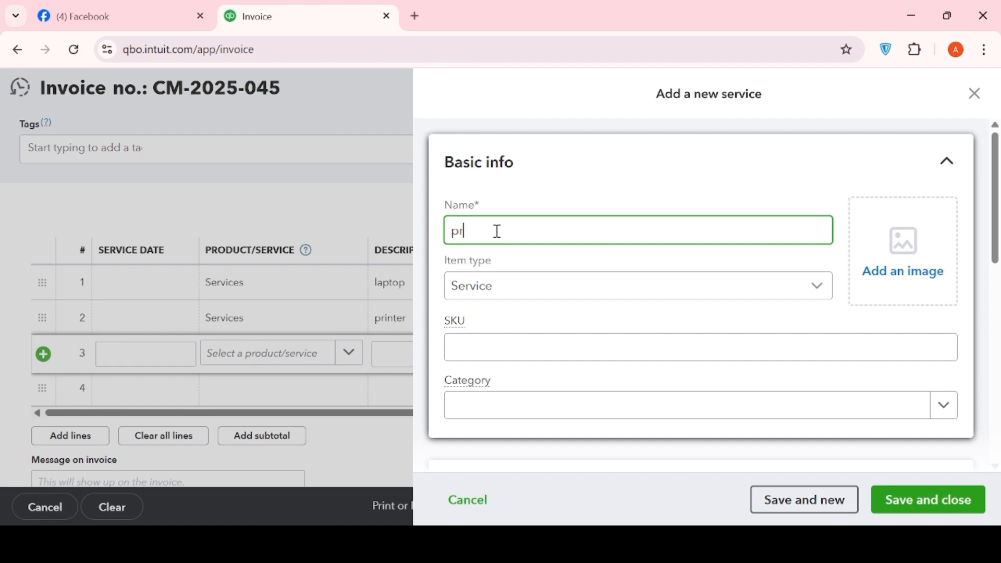
text(duct)
click(949, 503)
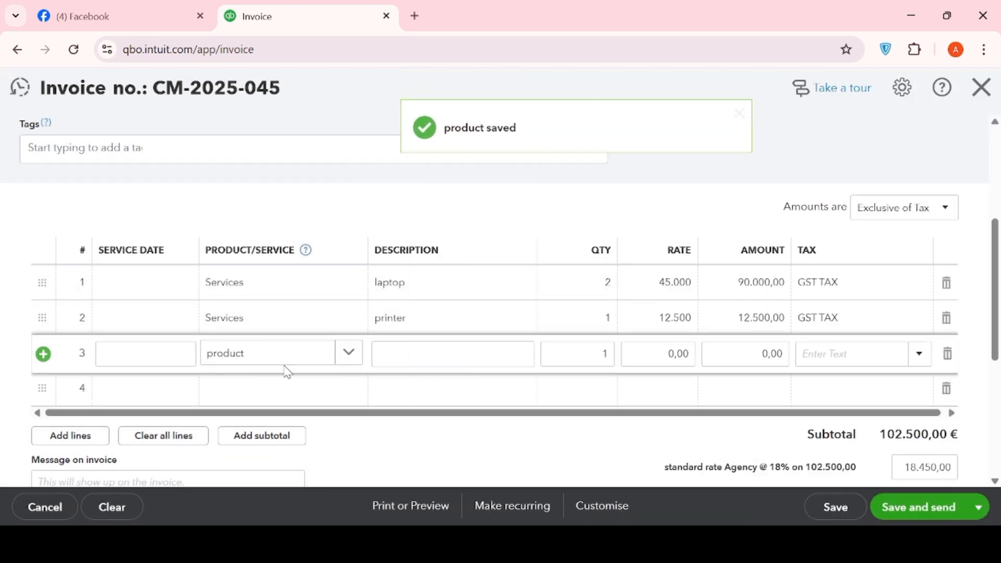
Enter office chair as the third line's description and set its quantity to 4
click(426, 352)
text(o)
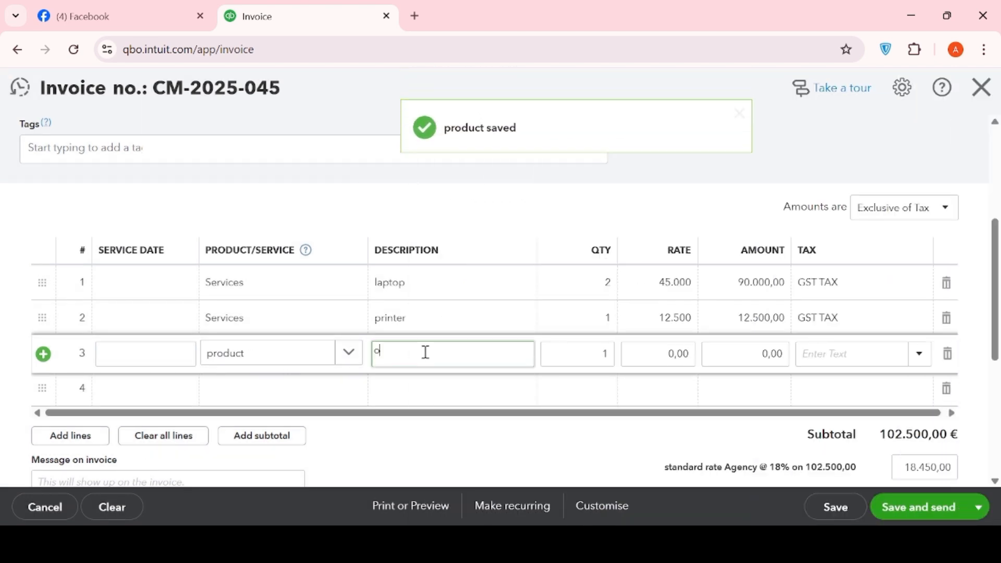
text(ffice c)
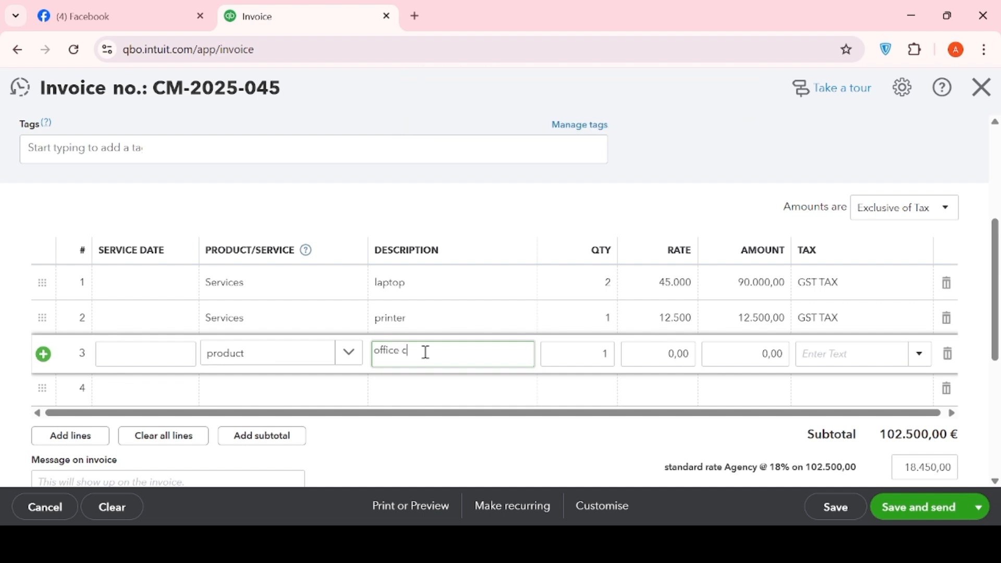
text(hair)
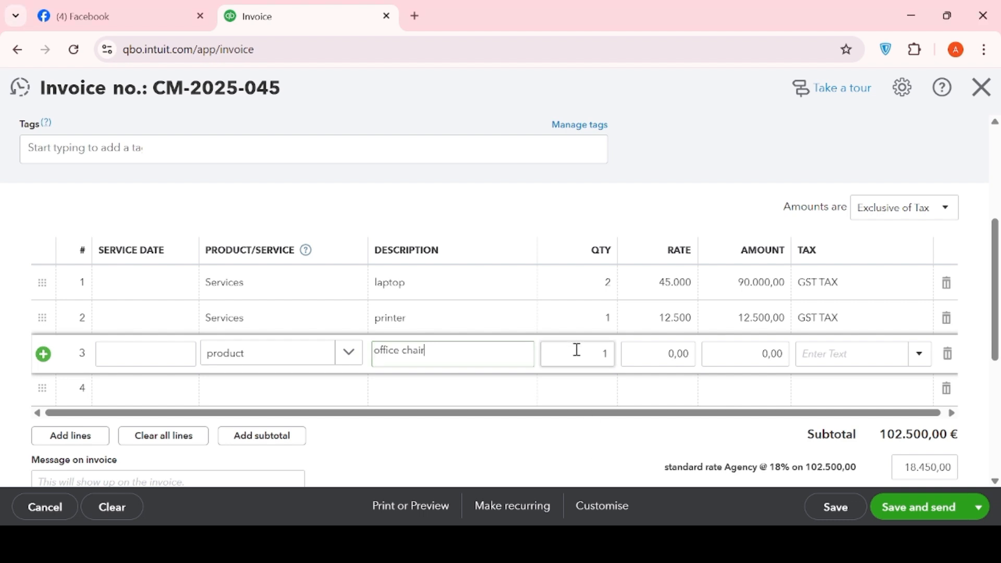
click(597, 358)
key(BackSpace)
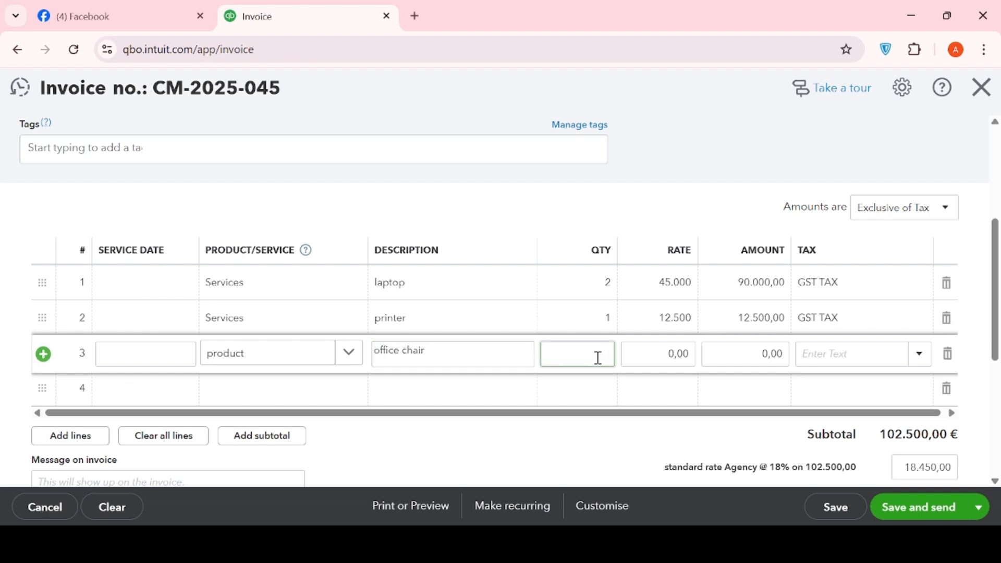
text(4)
Set the office chair line's rate to 3000 and apply GST TAX (18%) to it
click(664, 352)
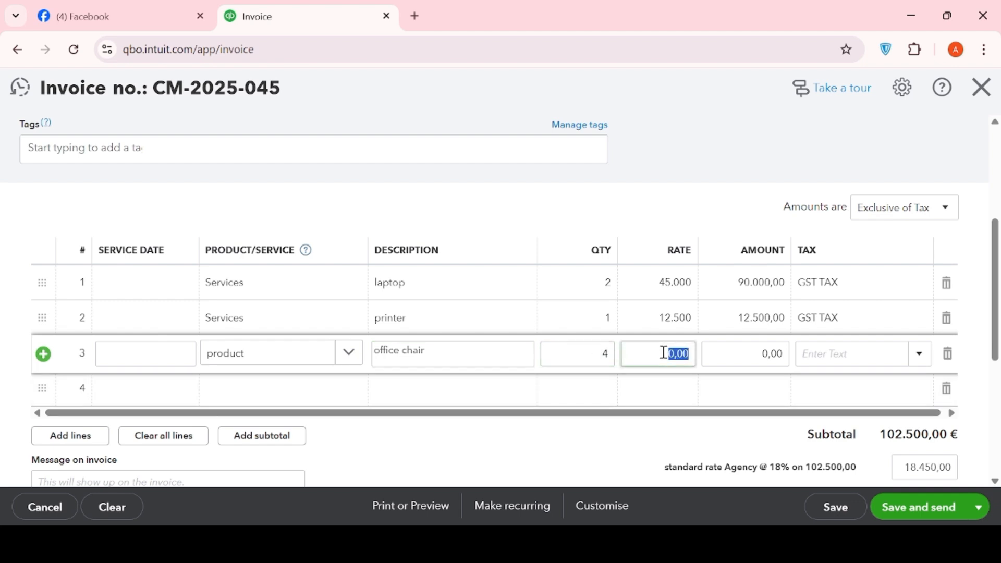
key(BackSpace)
text(3000)
click(743, 347)
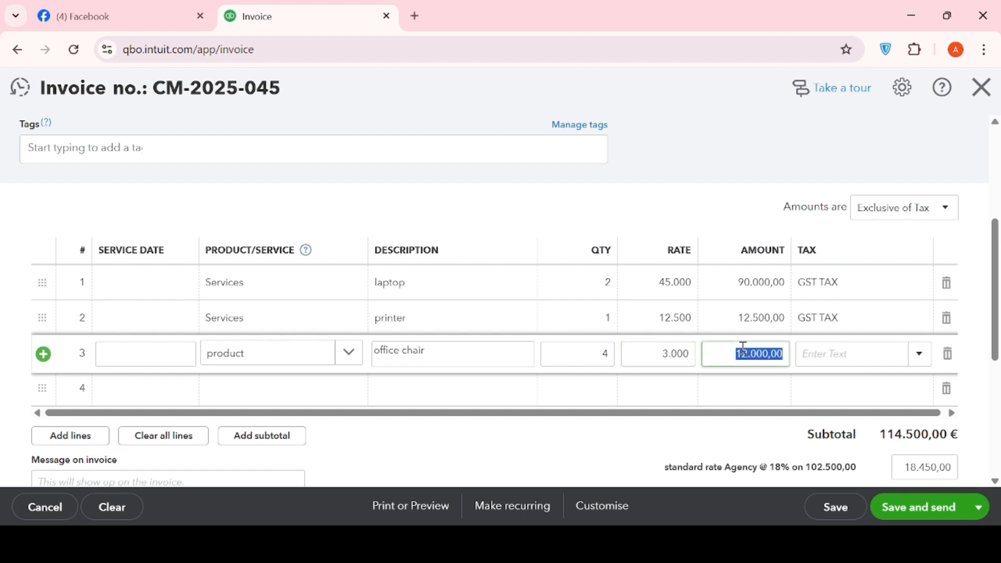
click(919, 354)
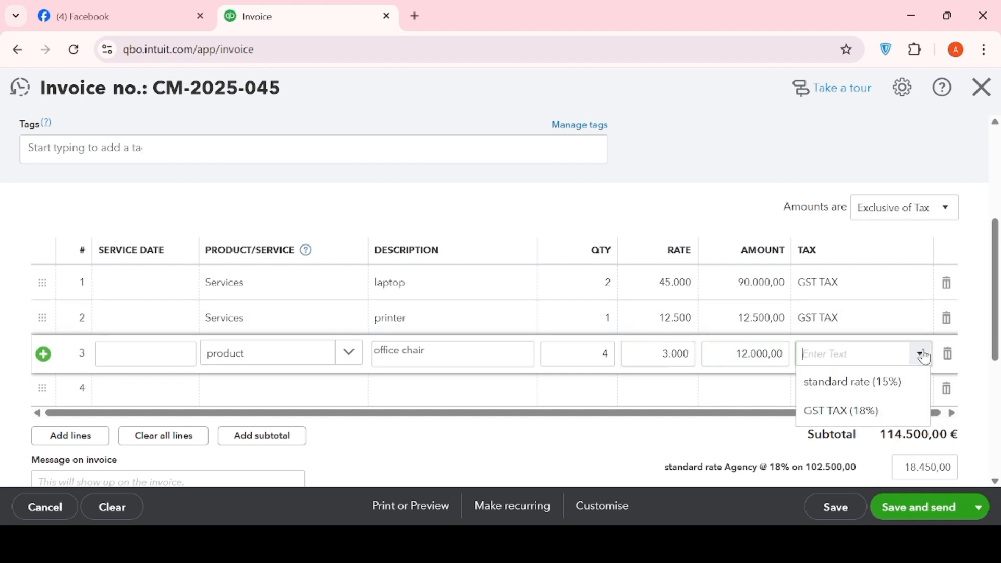
click(831, 412)
Compare the invoice's customer details, item lines, tax and totals with the cash memo in Word
scroll(516, 417, down, 4)
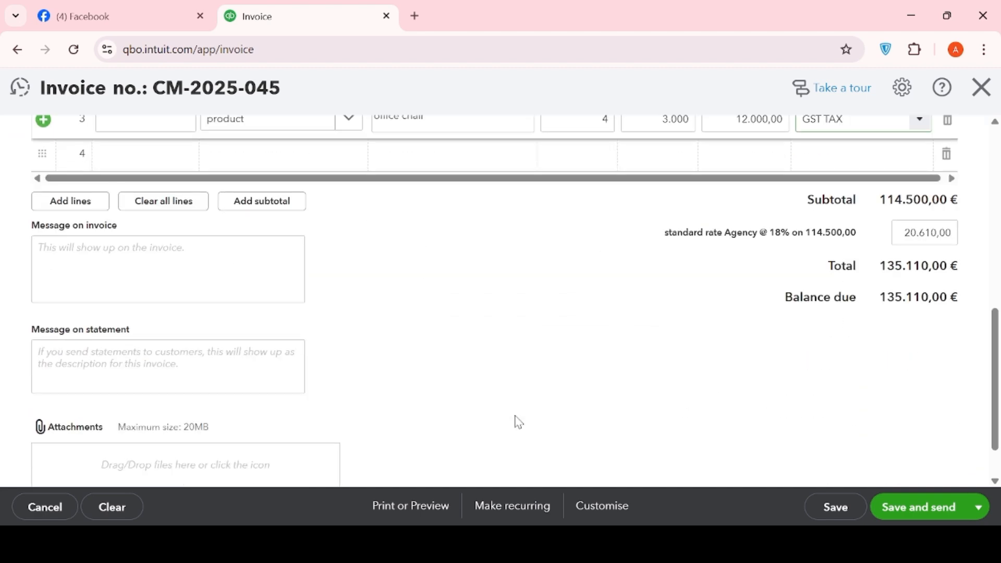
scroll(518, 423, up, 3)
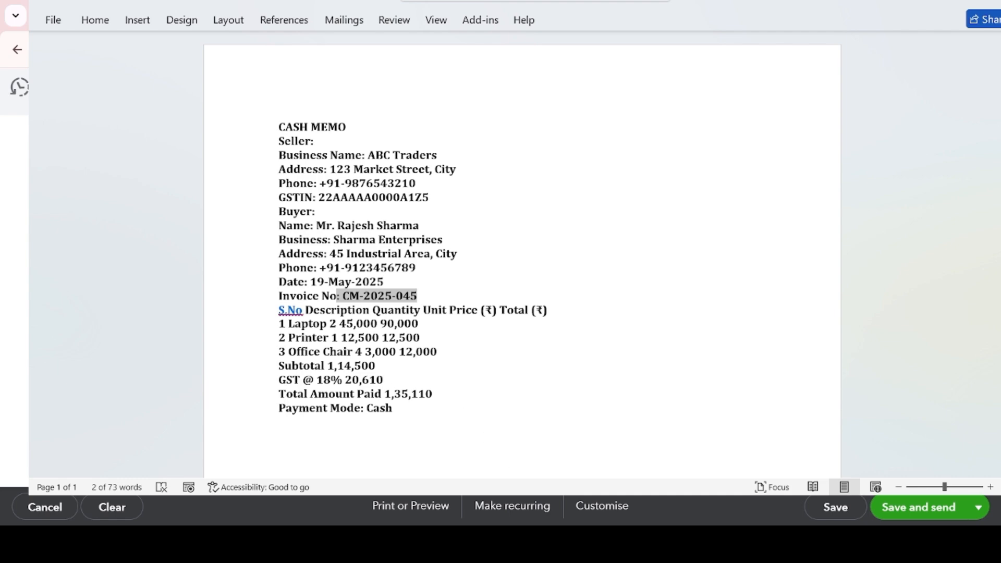
key(alt+Tab)
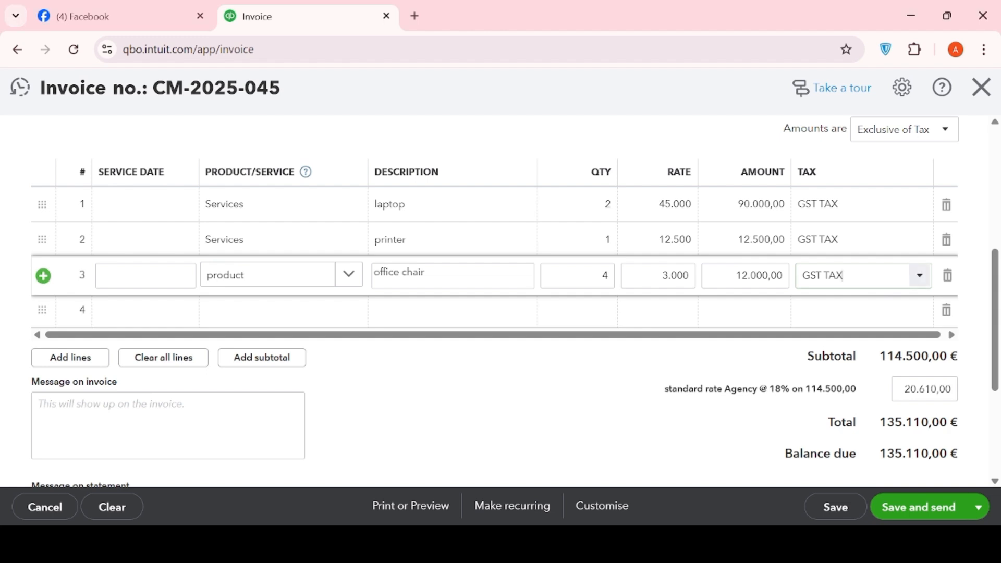
scroll(767, 438, down, 2)
scroll(766, 435, up, 1)
scroll(769, 438, up, 6)
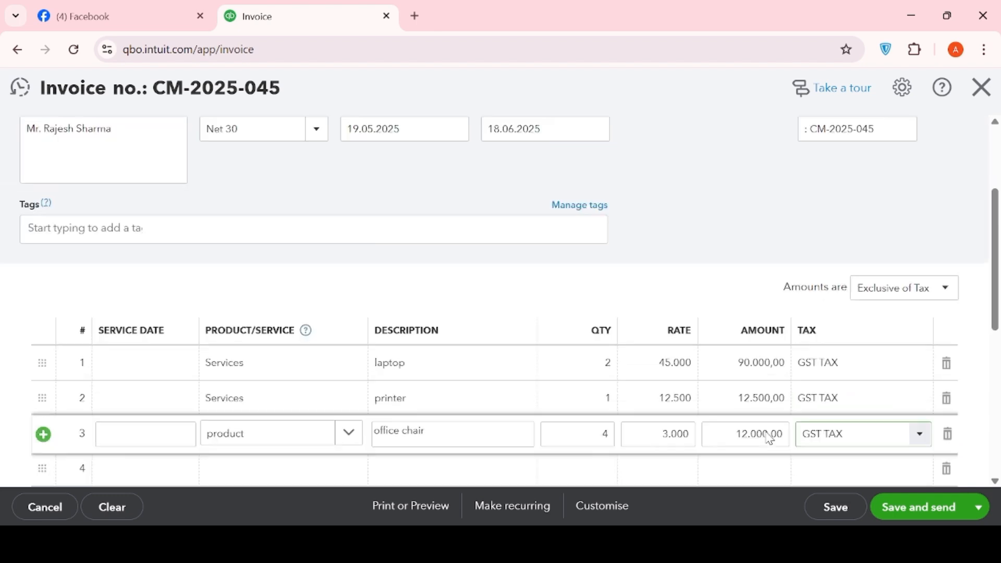
scroll(741, 368, down, 5)
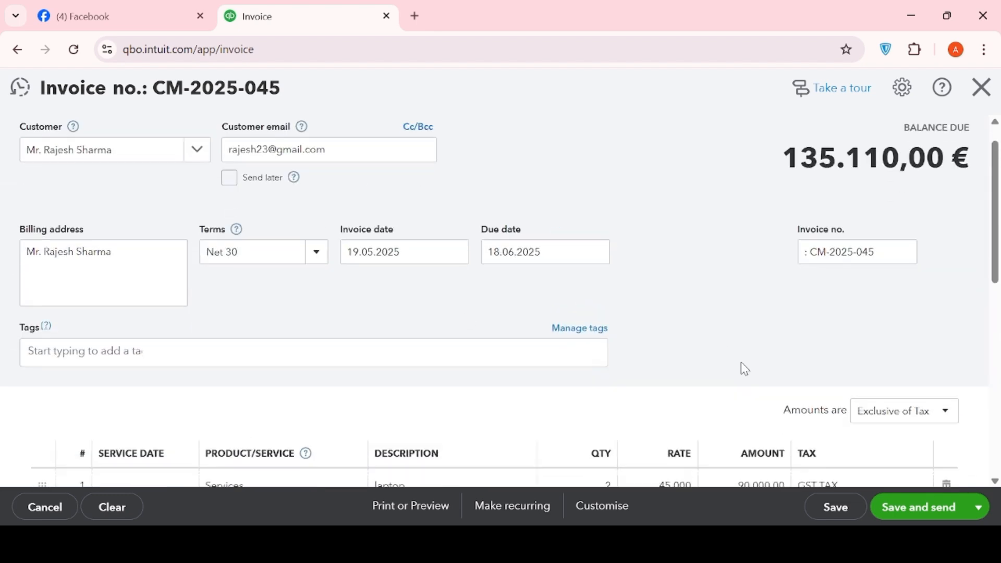
scroll(730, 370, down, 4)
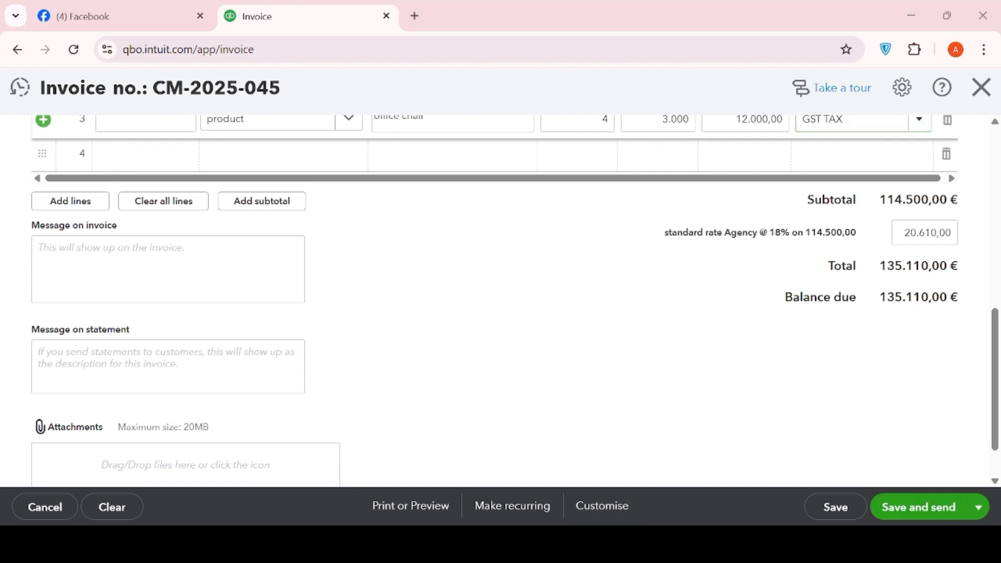
Recheck the cash memo in Word, return to the invoice in the browser and save it
key(alt+Tab)
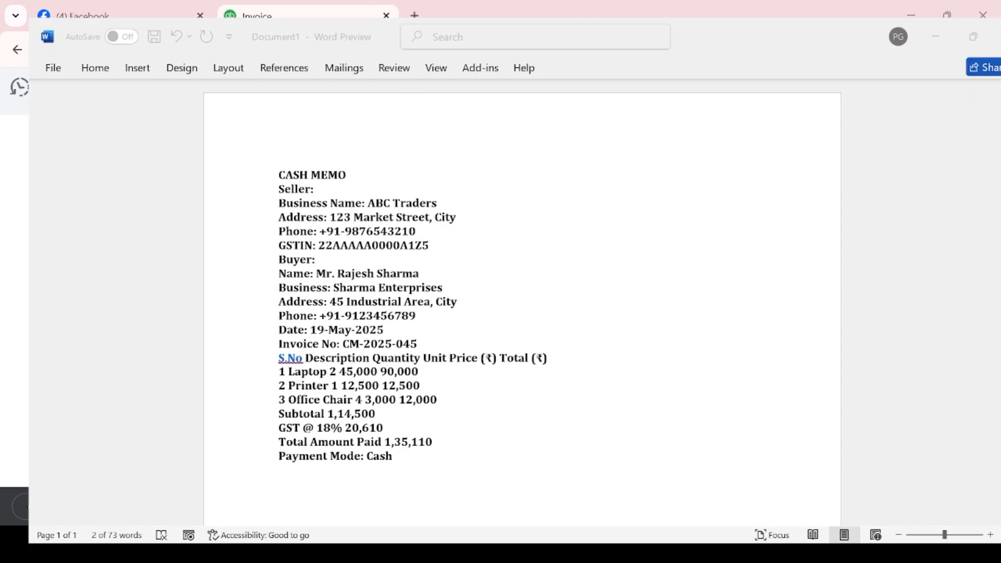
key(alt+Tab)
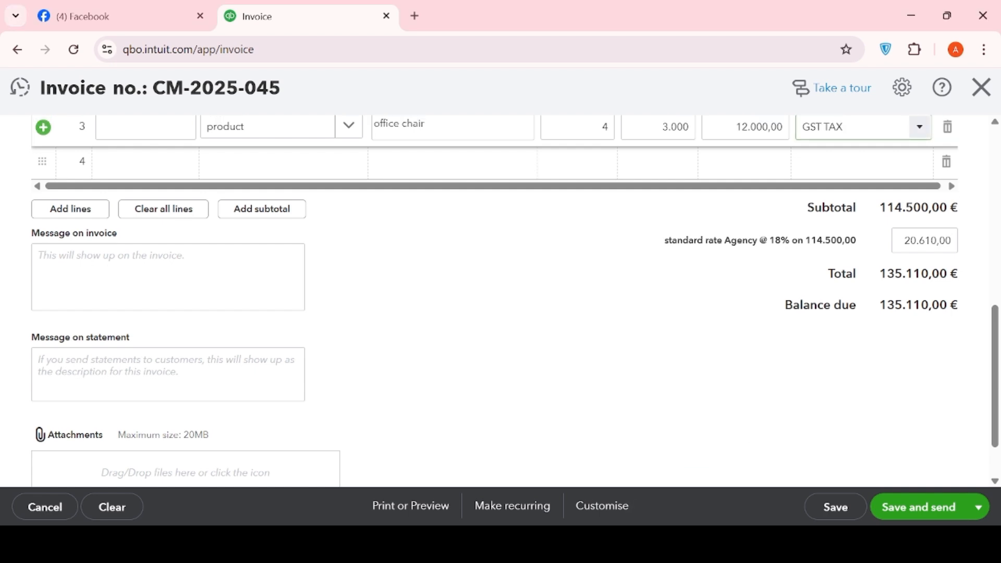
click(816, 518)
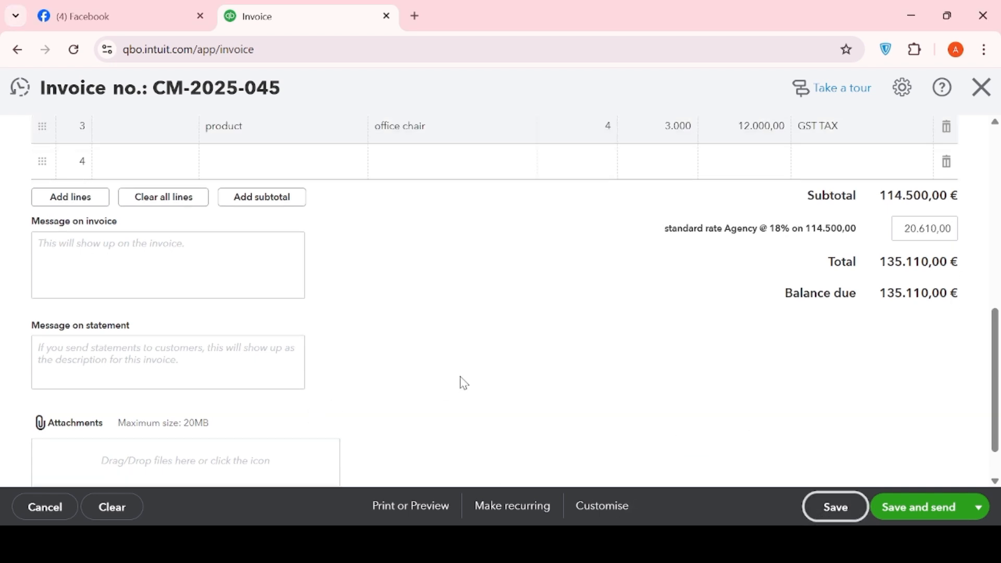